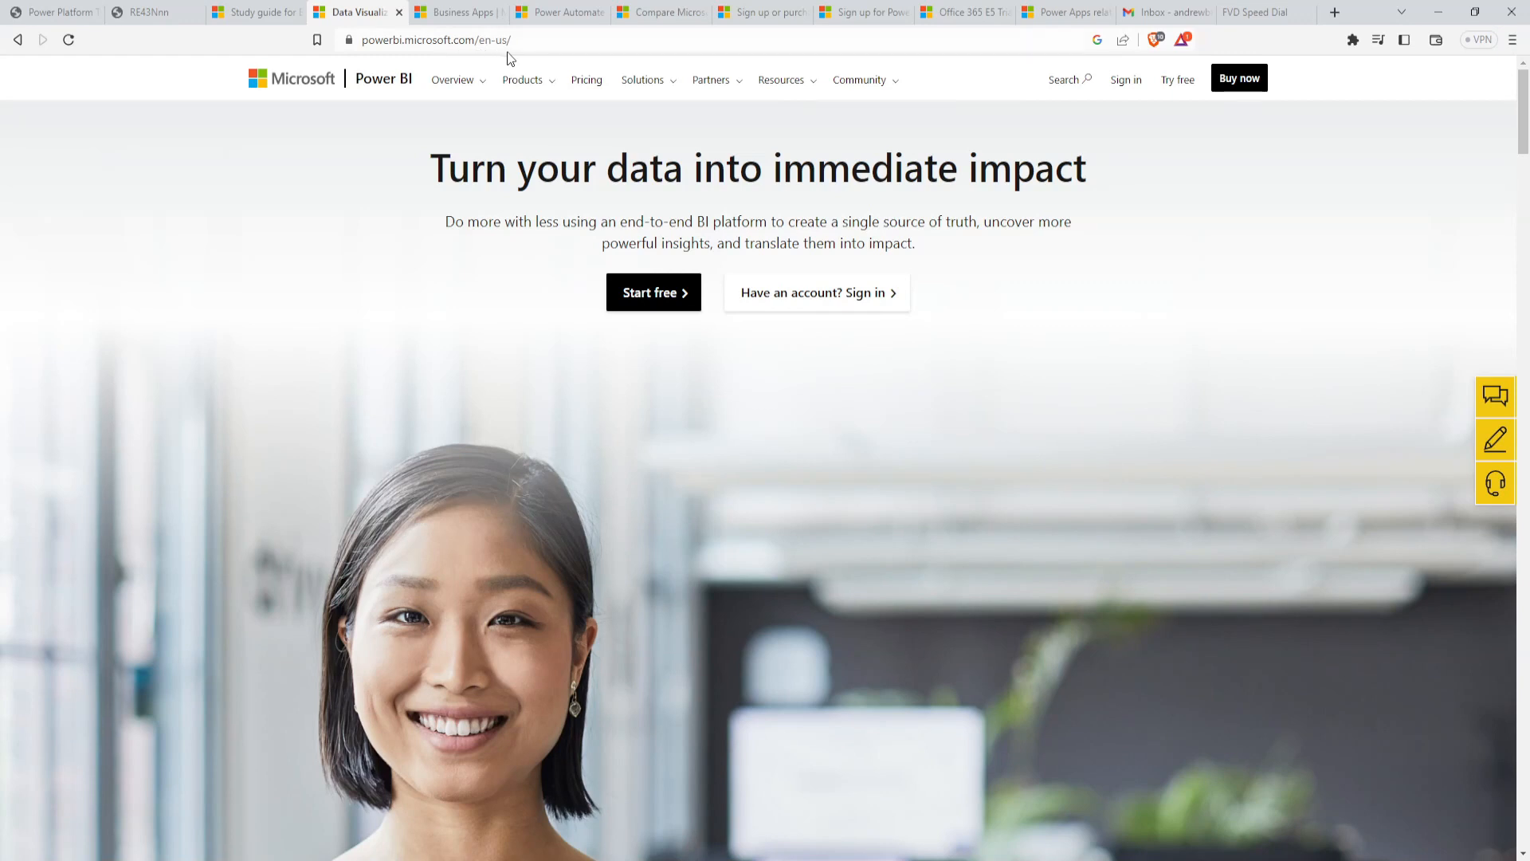
Step: Look at the Power Apps and Power Automate sites, then return to Power BI
left_click(477, 21)
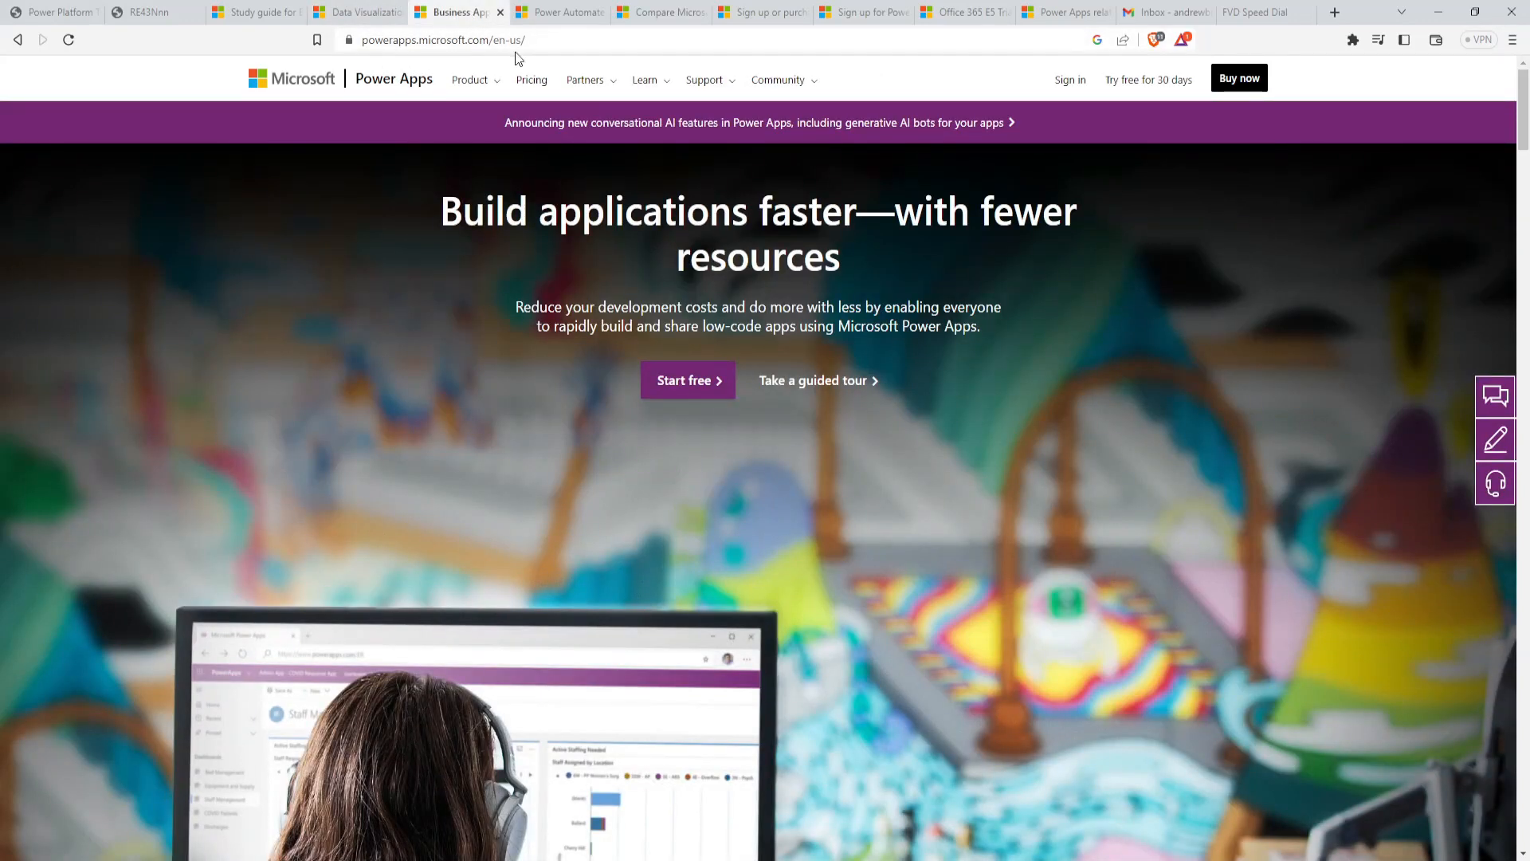
left_click(559, 26)
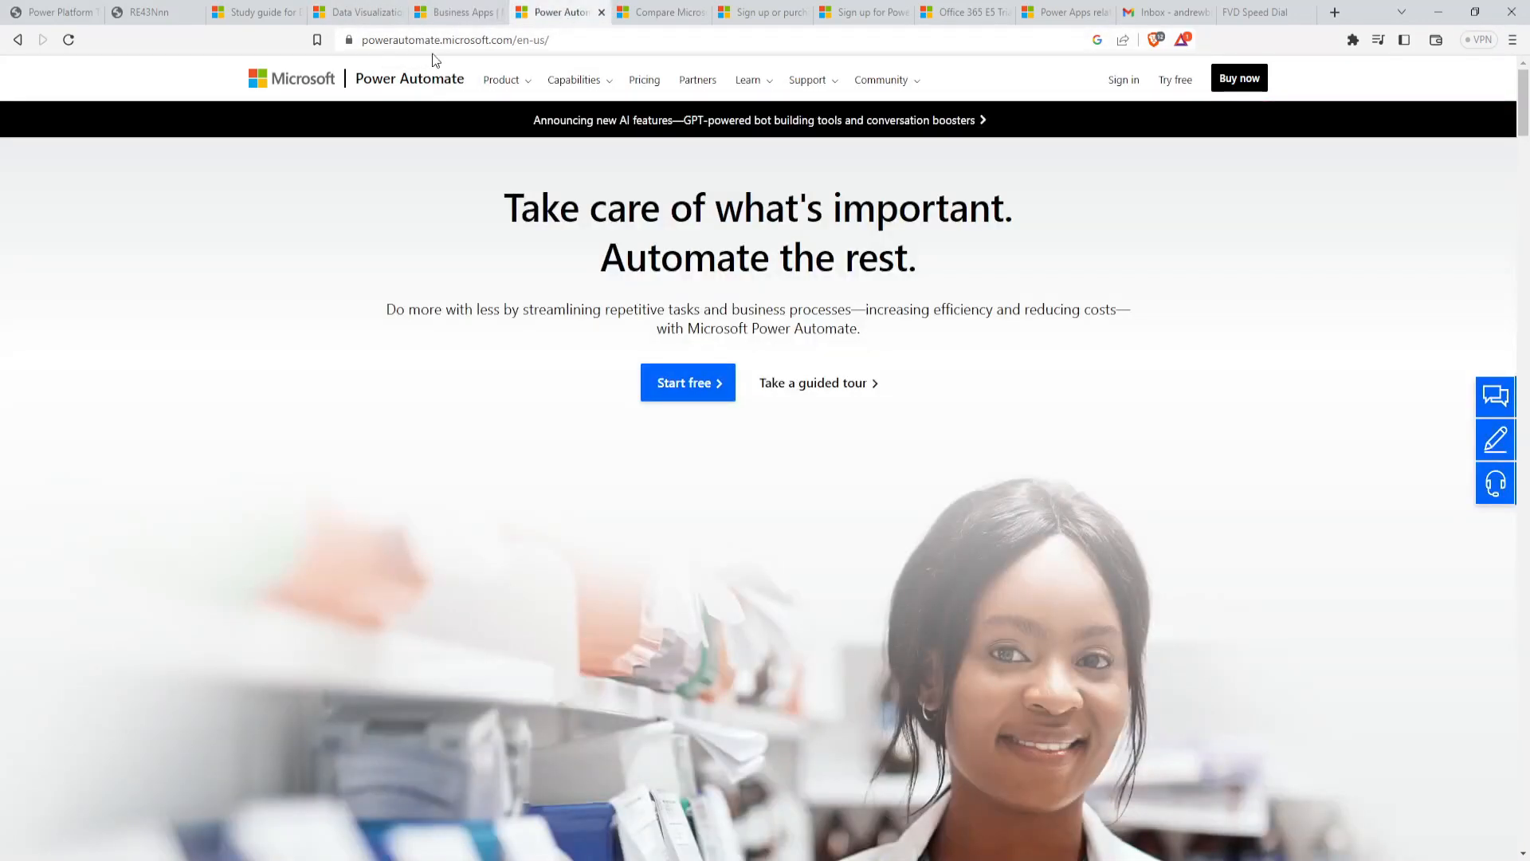
left_click(368, 22)
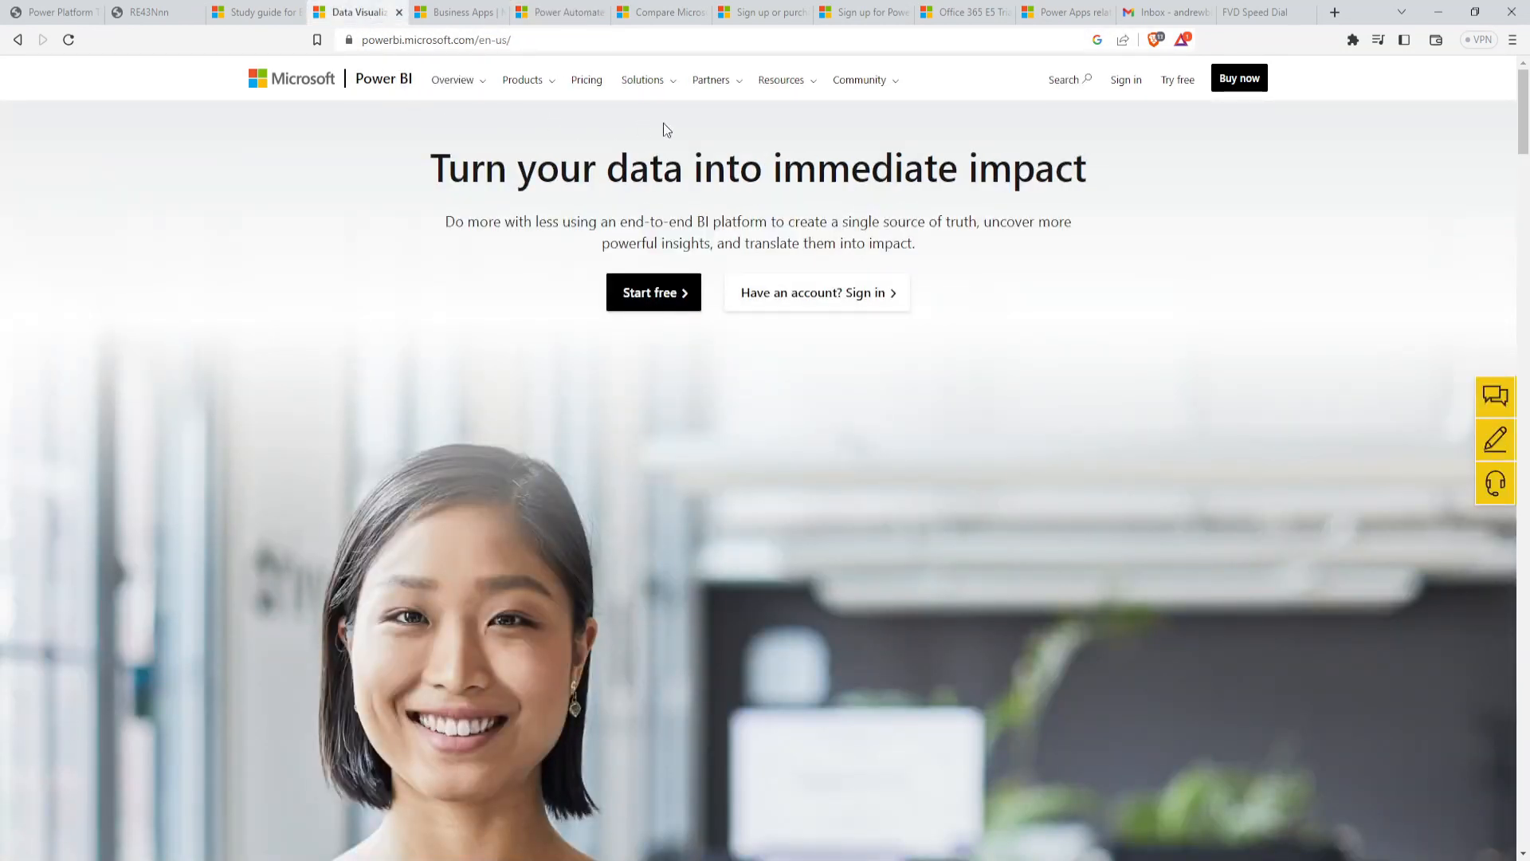
Step: Start the free Power BI trial and submit a personal Gmail address for the account check
left_click(1185, 90)
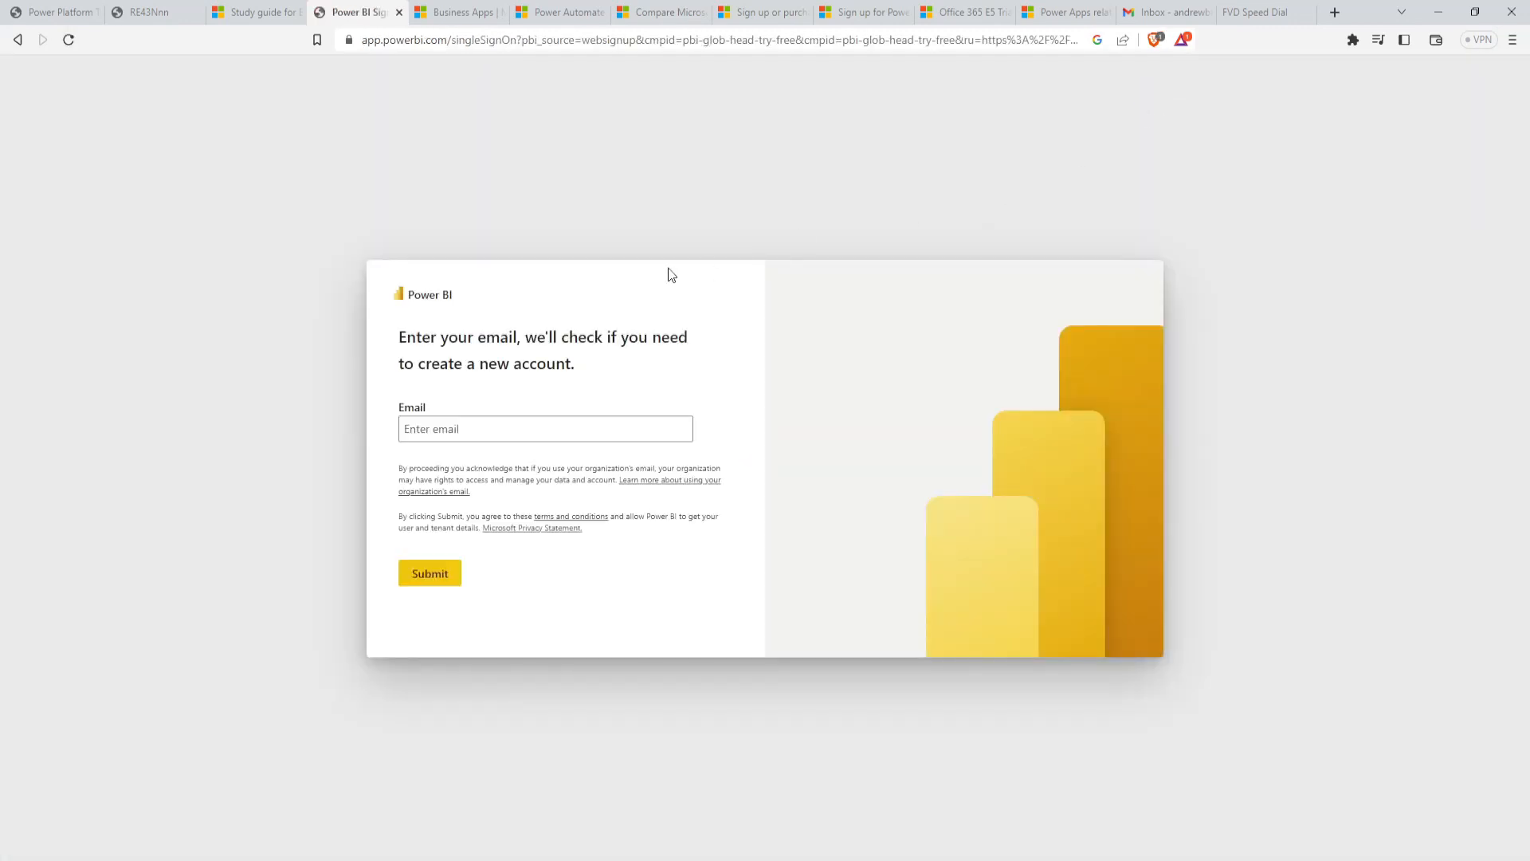
left_click(526, 426)
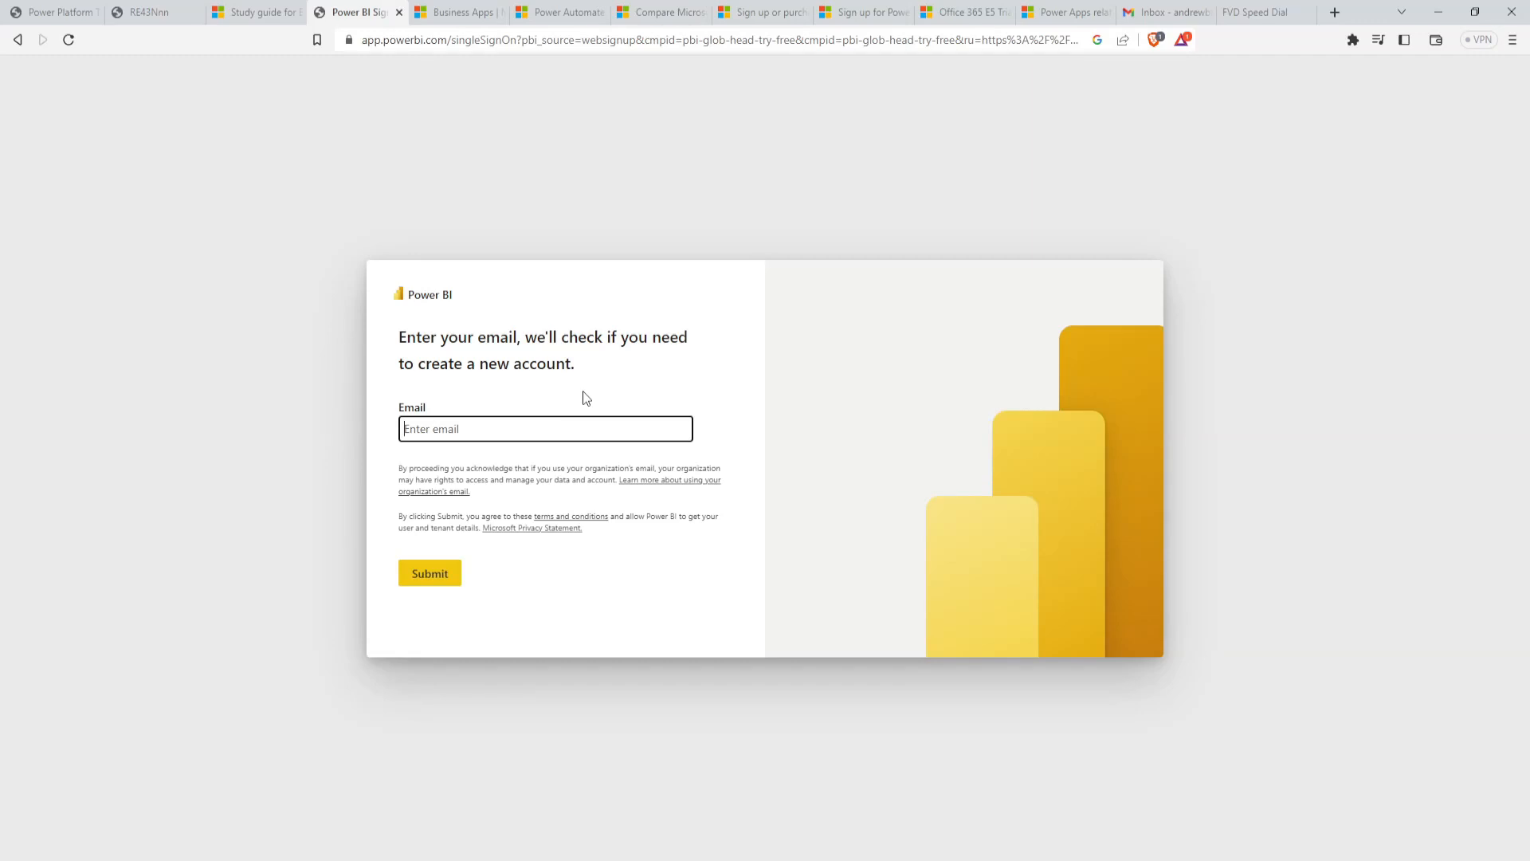
key("Return")
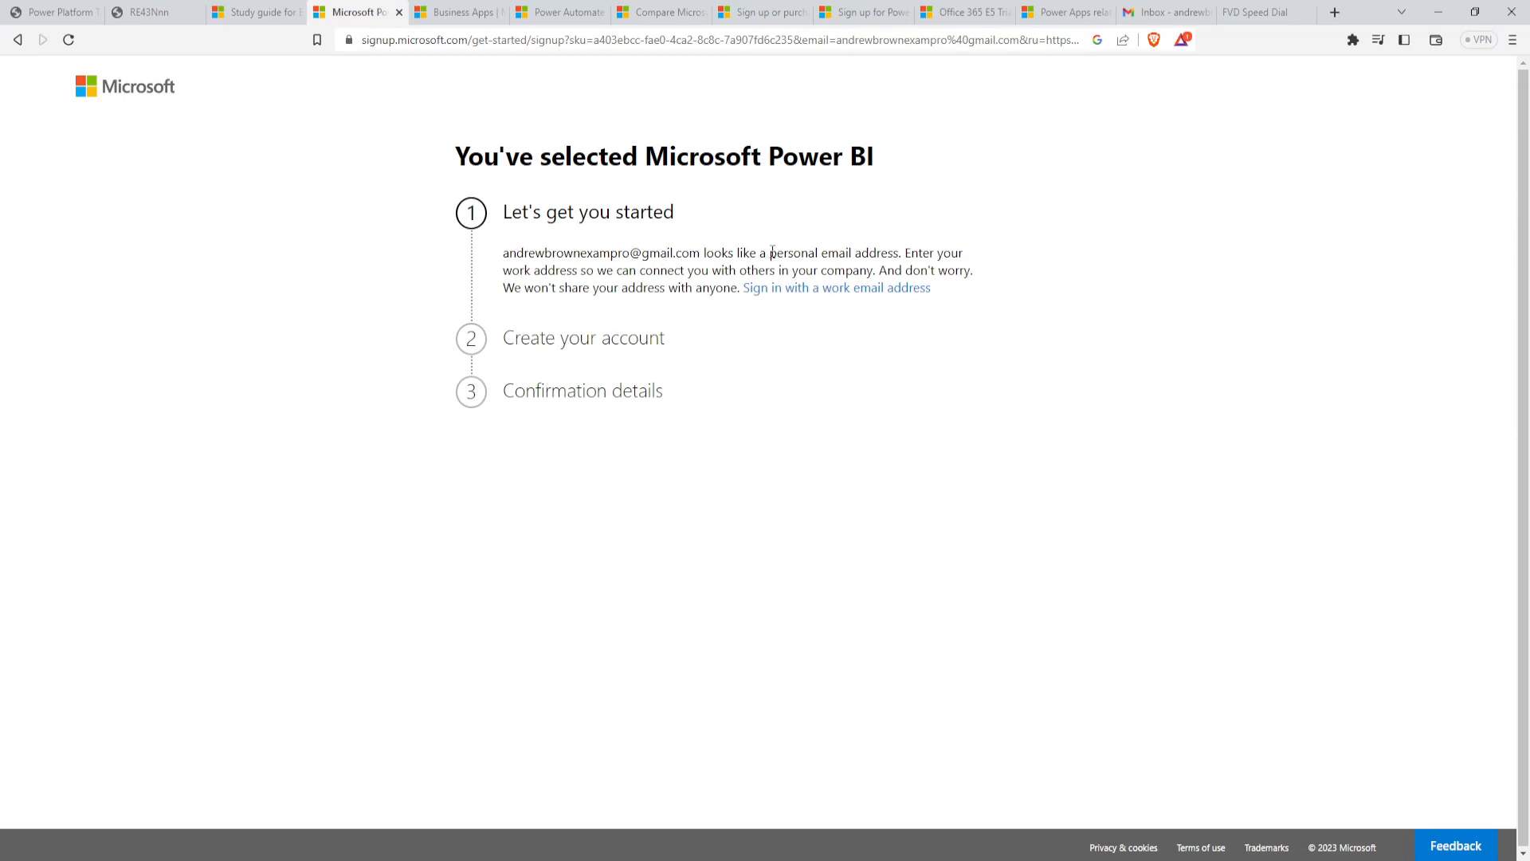
Step: Highlight the notes rejecting a personal email and requiring a work email, then go to the Microsoft 365 plan comparison
left_click_drag(763, 254, 905, 253)
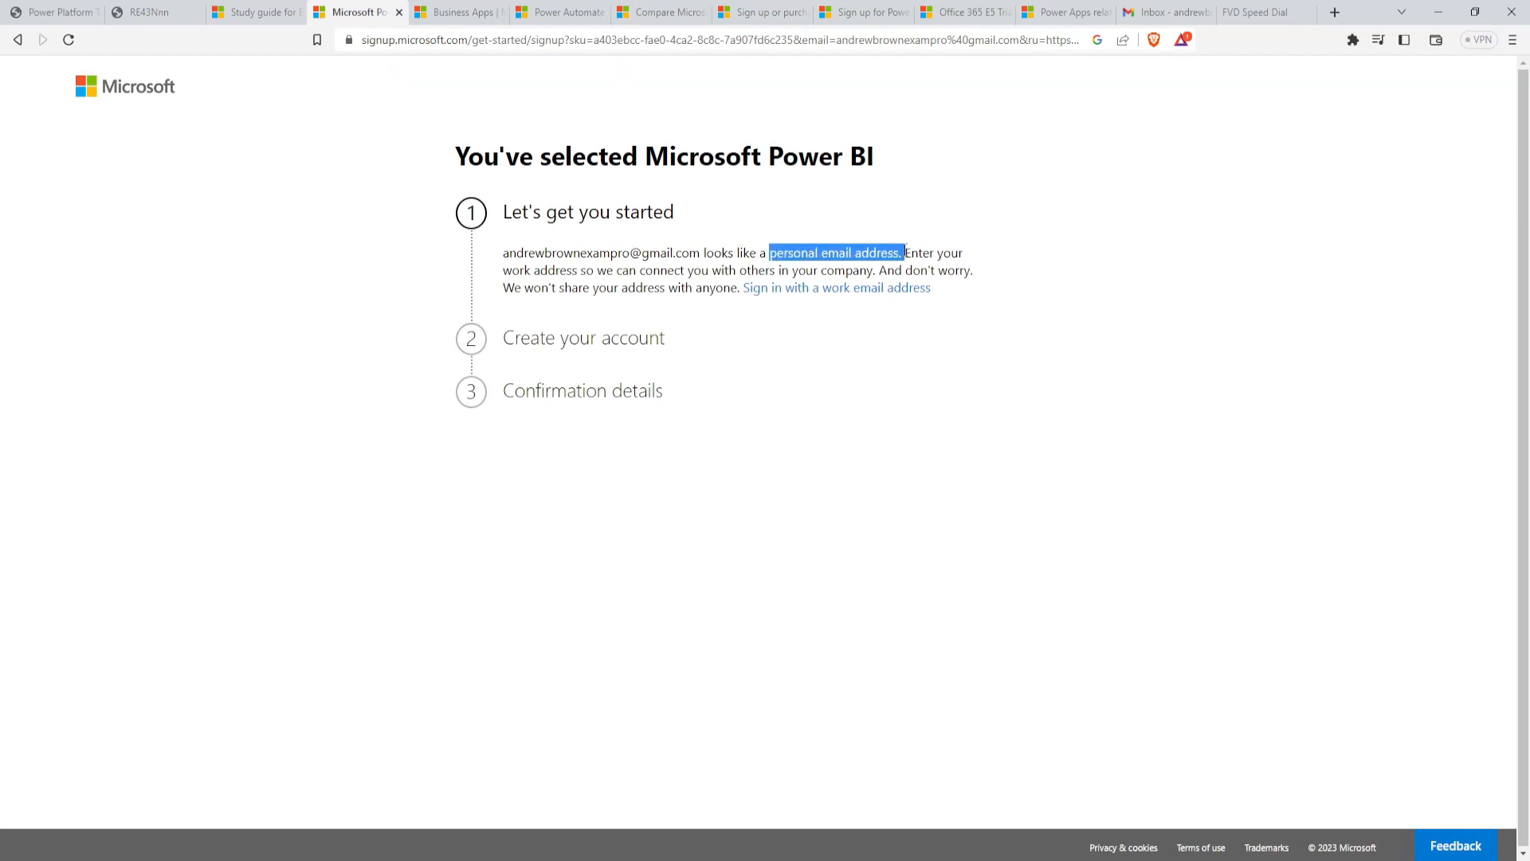
left_click(832, 256)
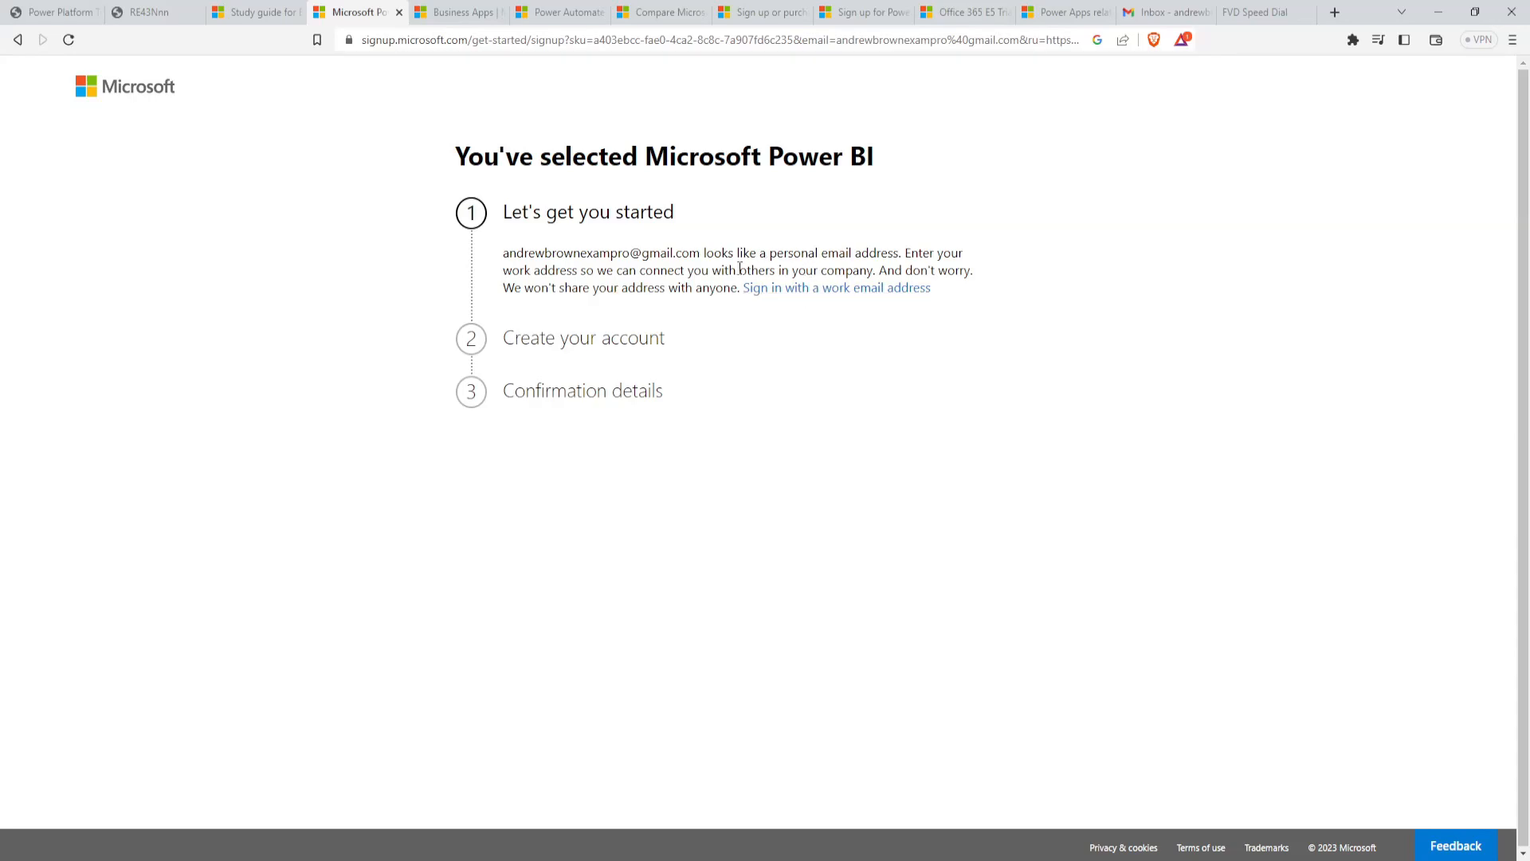
left_click_drag(951, 294, 821, 297)
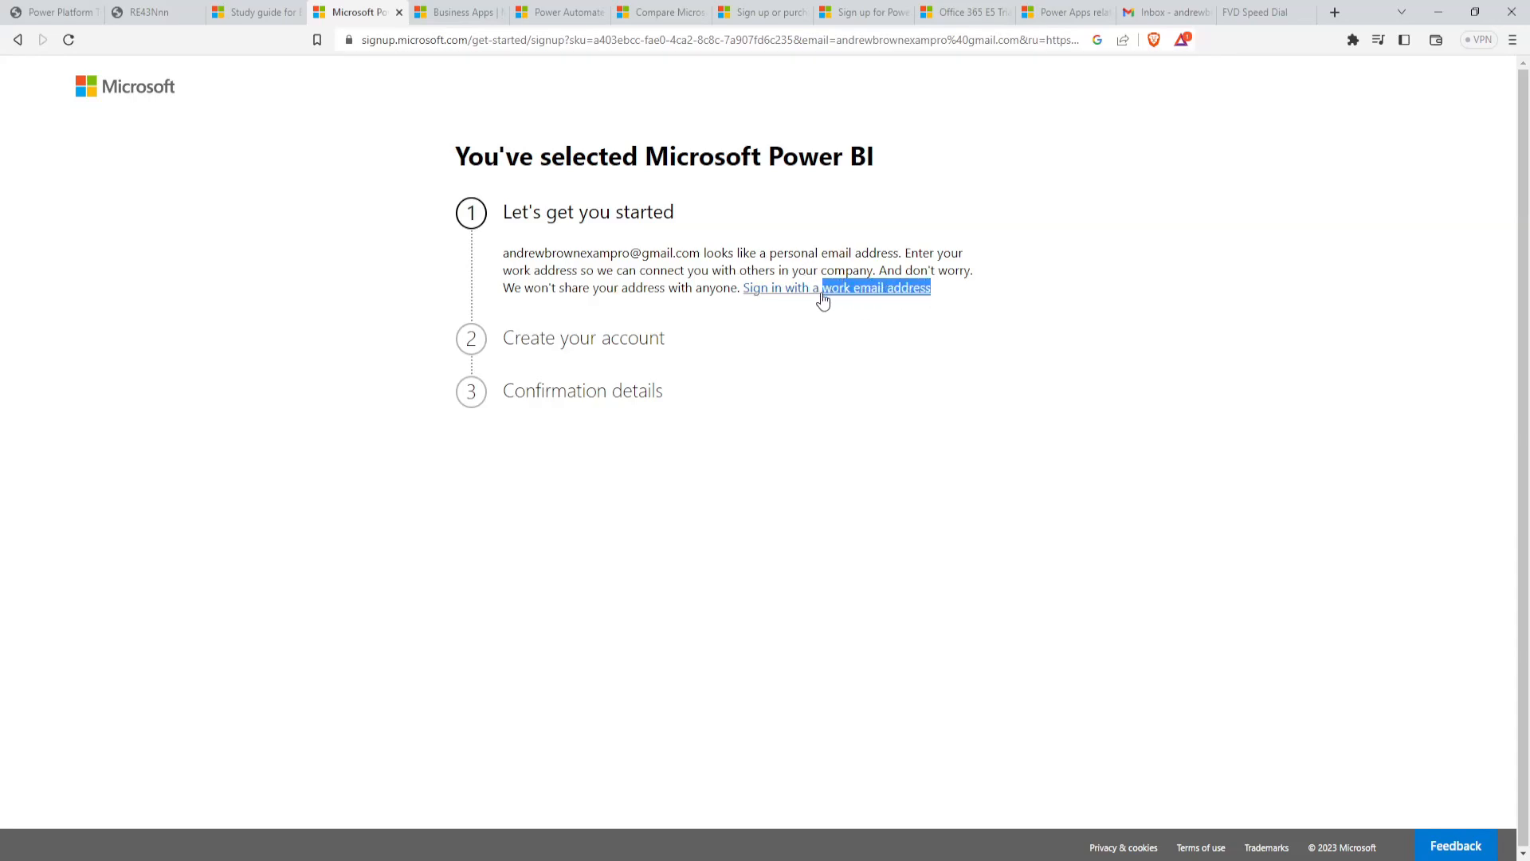
left_click(962, 313)
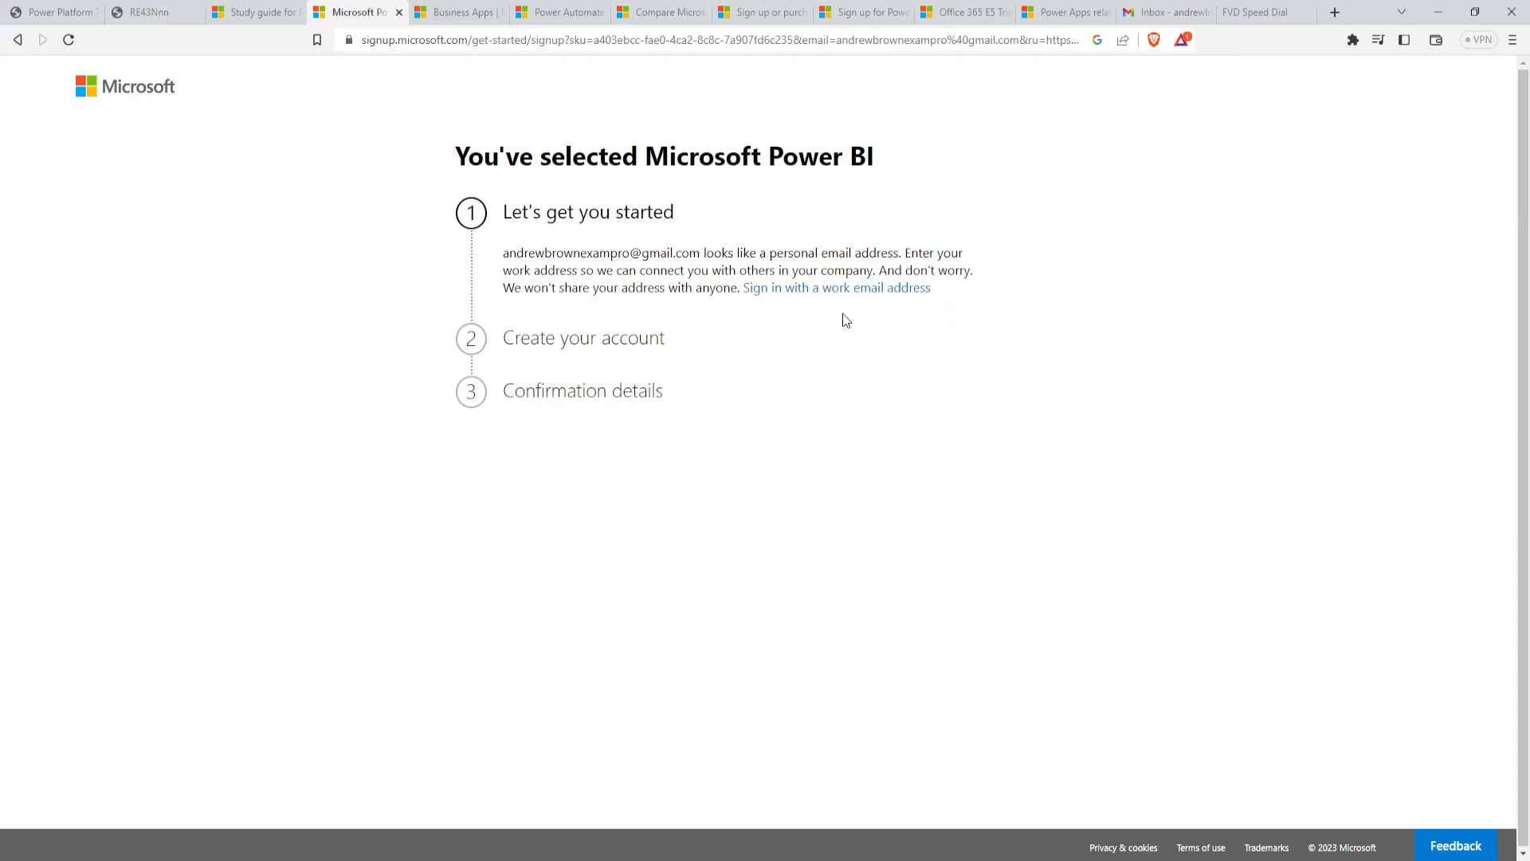
left_click(657, 12)
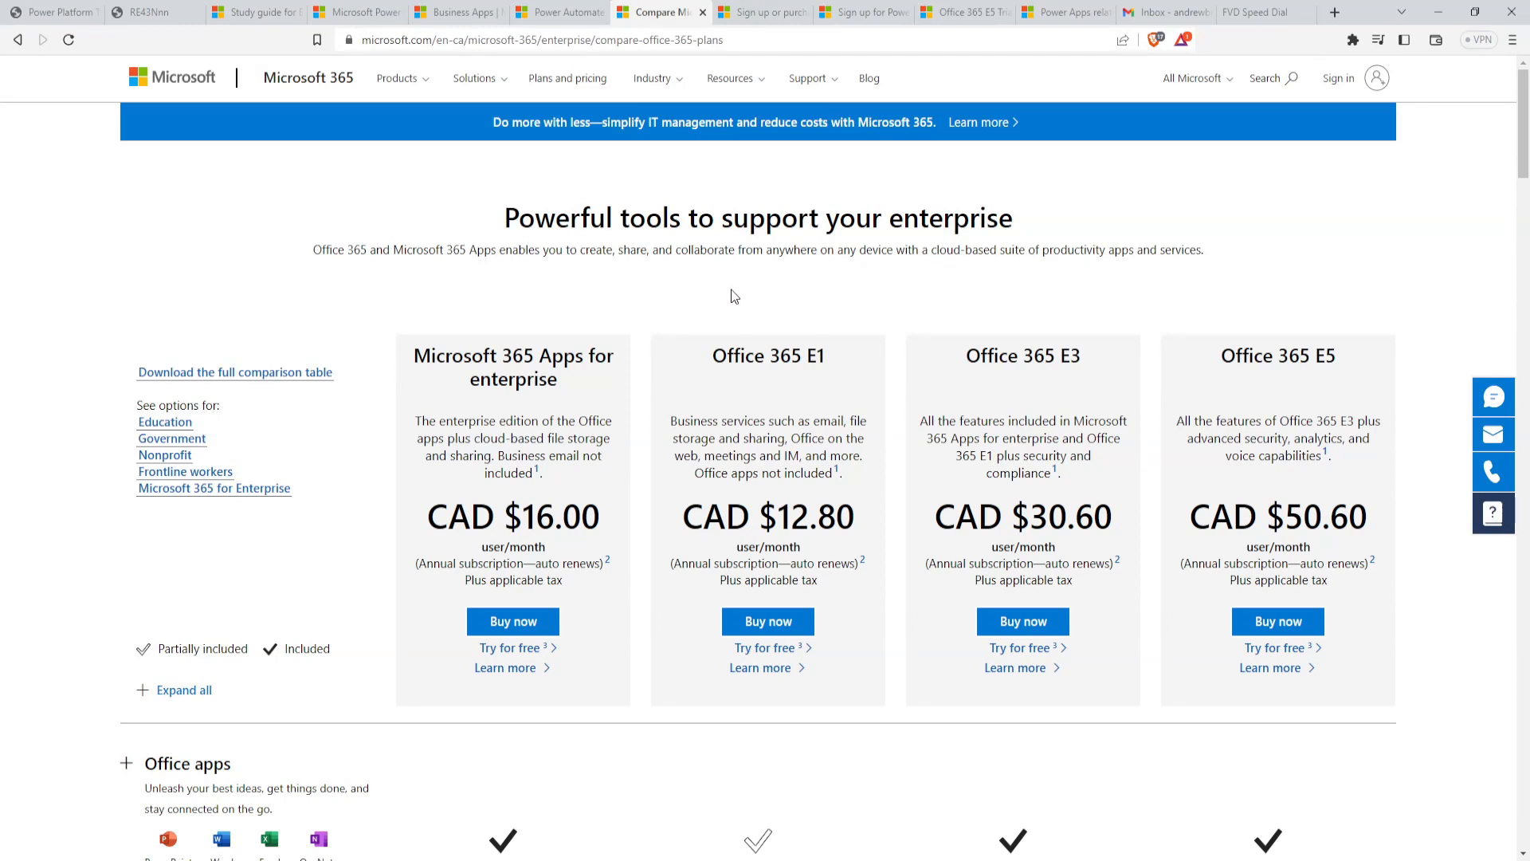
scroll(738, 293, "down", 1)
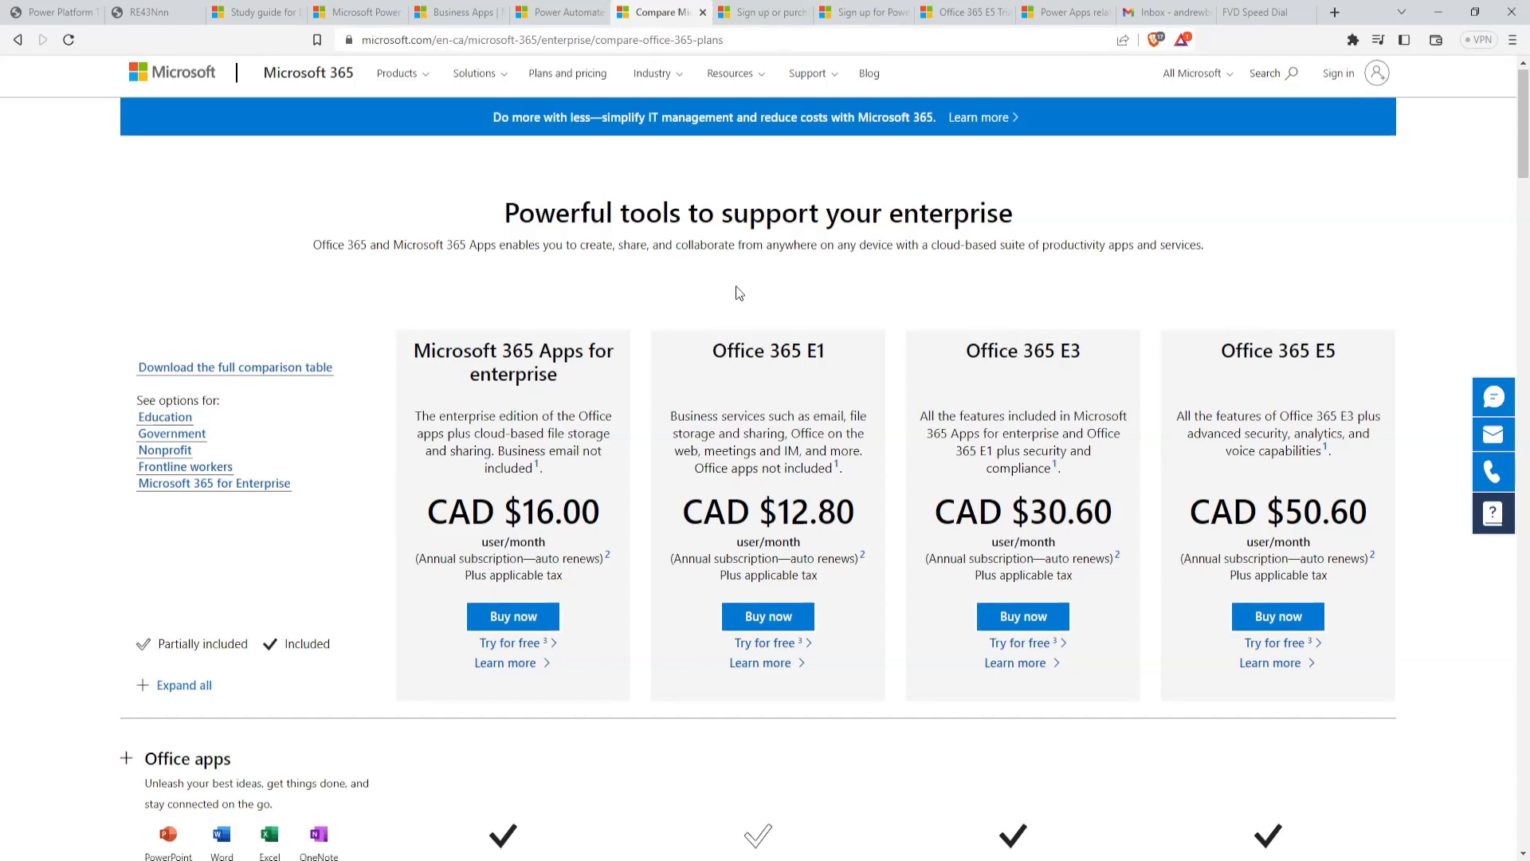
scroll(739, 294, "down", 1)
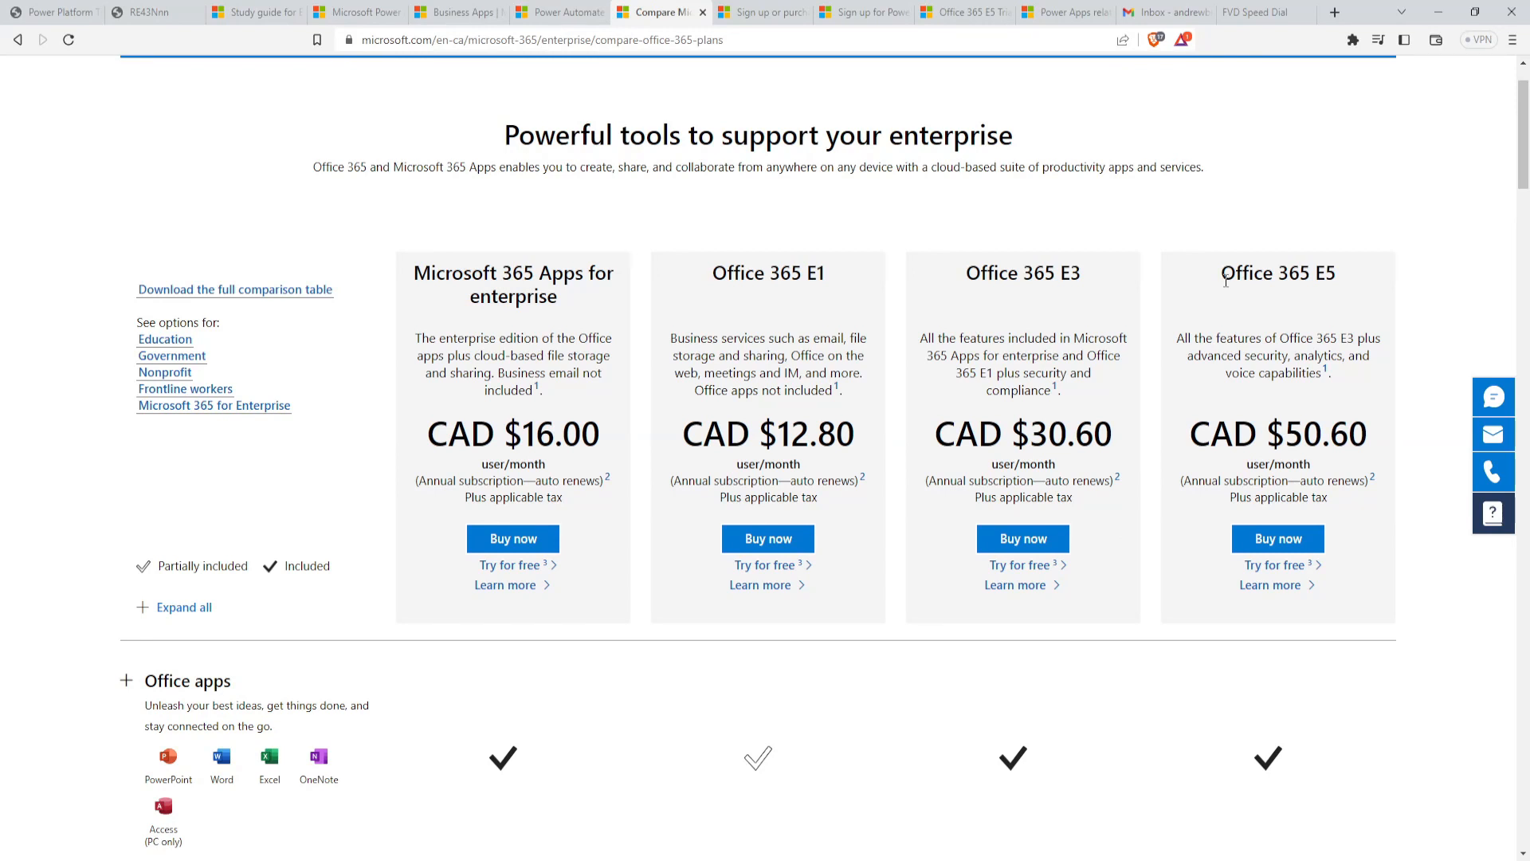
left_click_drag(1226, 280, 1339, 281)
left_click(1182, 505)
scroll(1195, 520, "down", 1)
scroll(1203, 518, "down", 2)
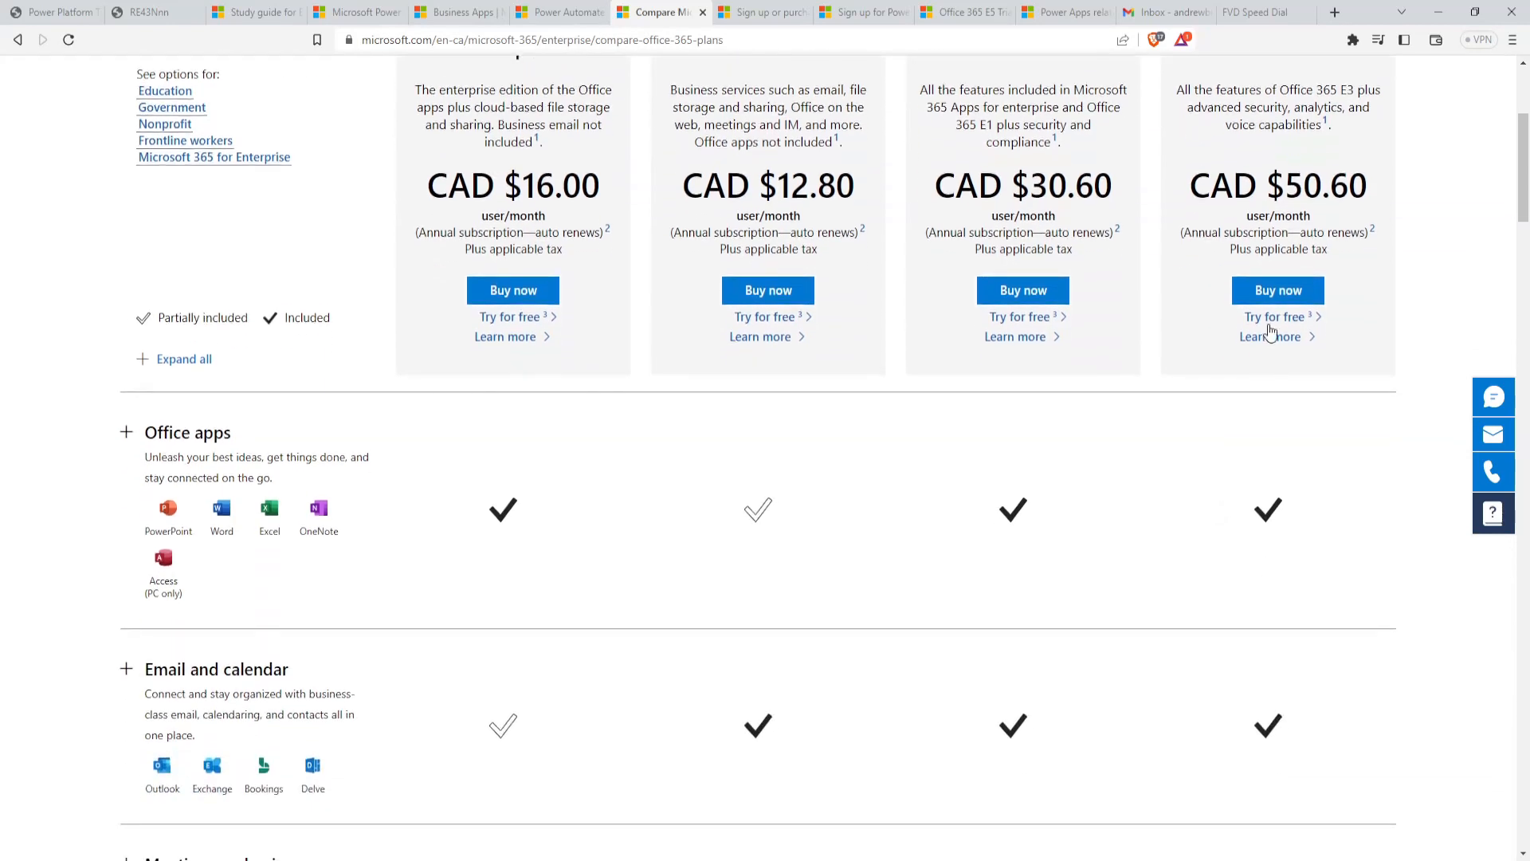
scroll(1182, 520, "down", 5)
scroll(1183, 517, "down", 8)
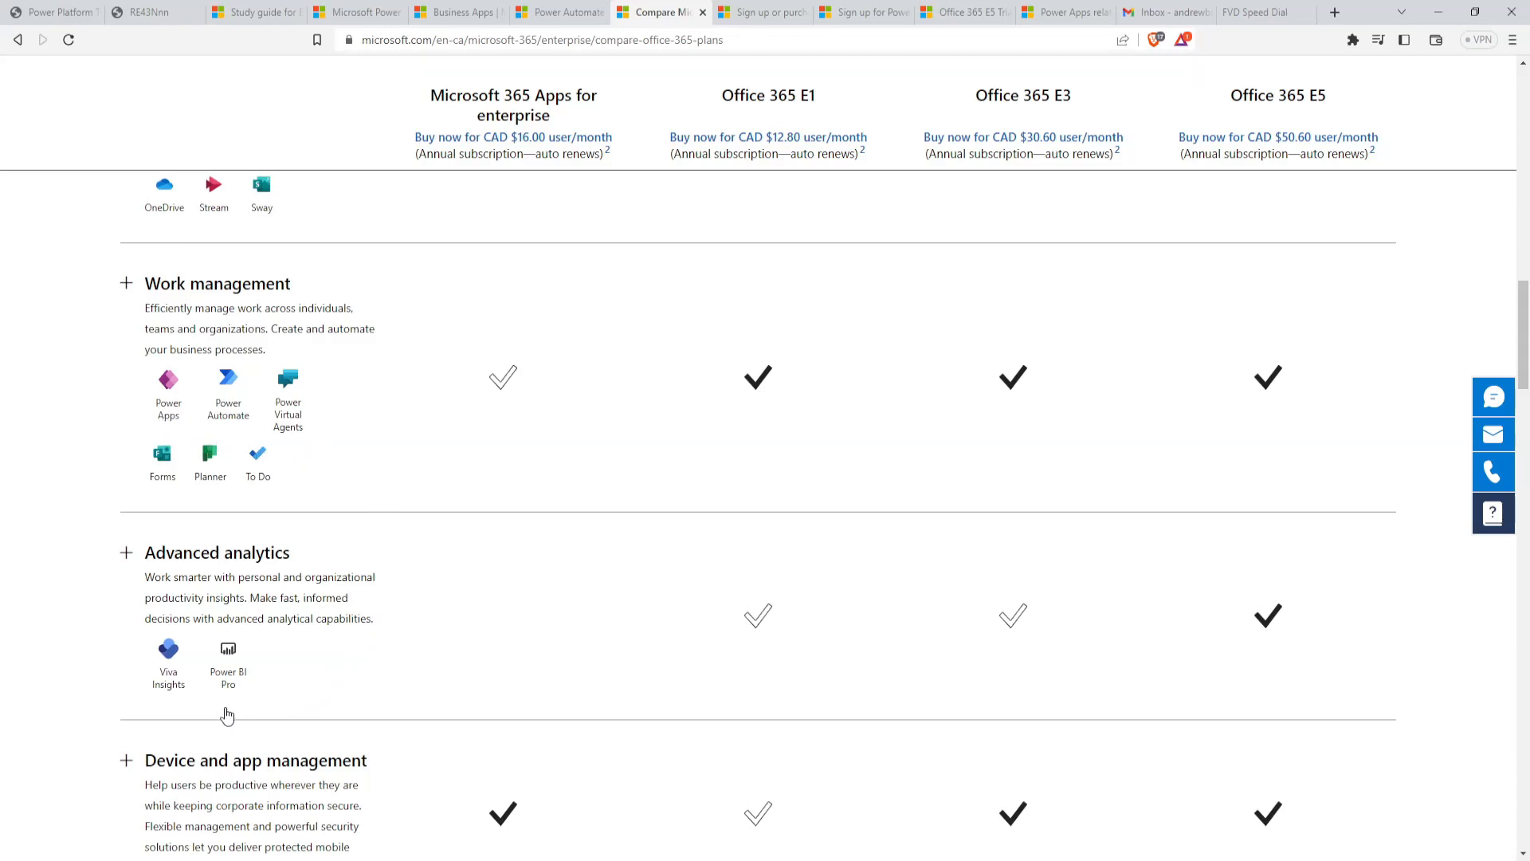
scroll(940, 606, "up", 6)
scroll(940, 606, "up", 15)
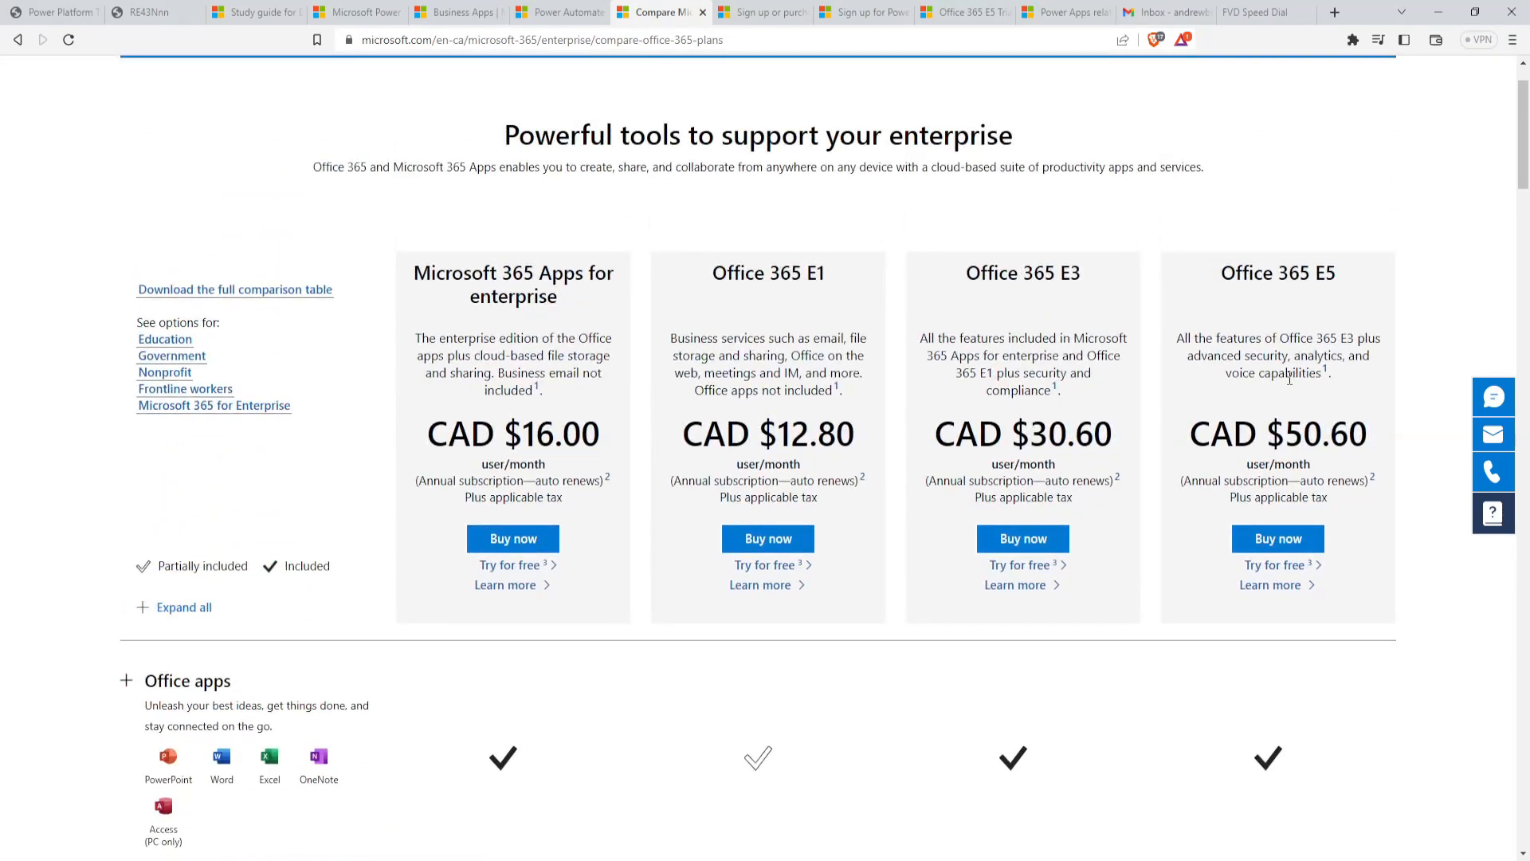
scroll(1293, 404, "down", 1)
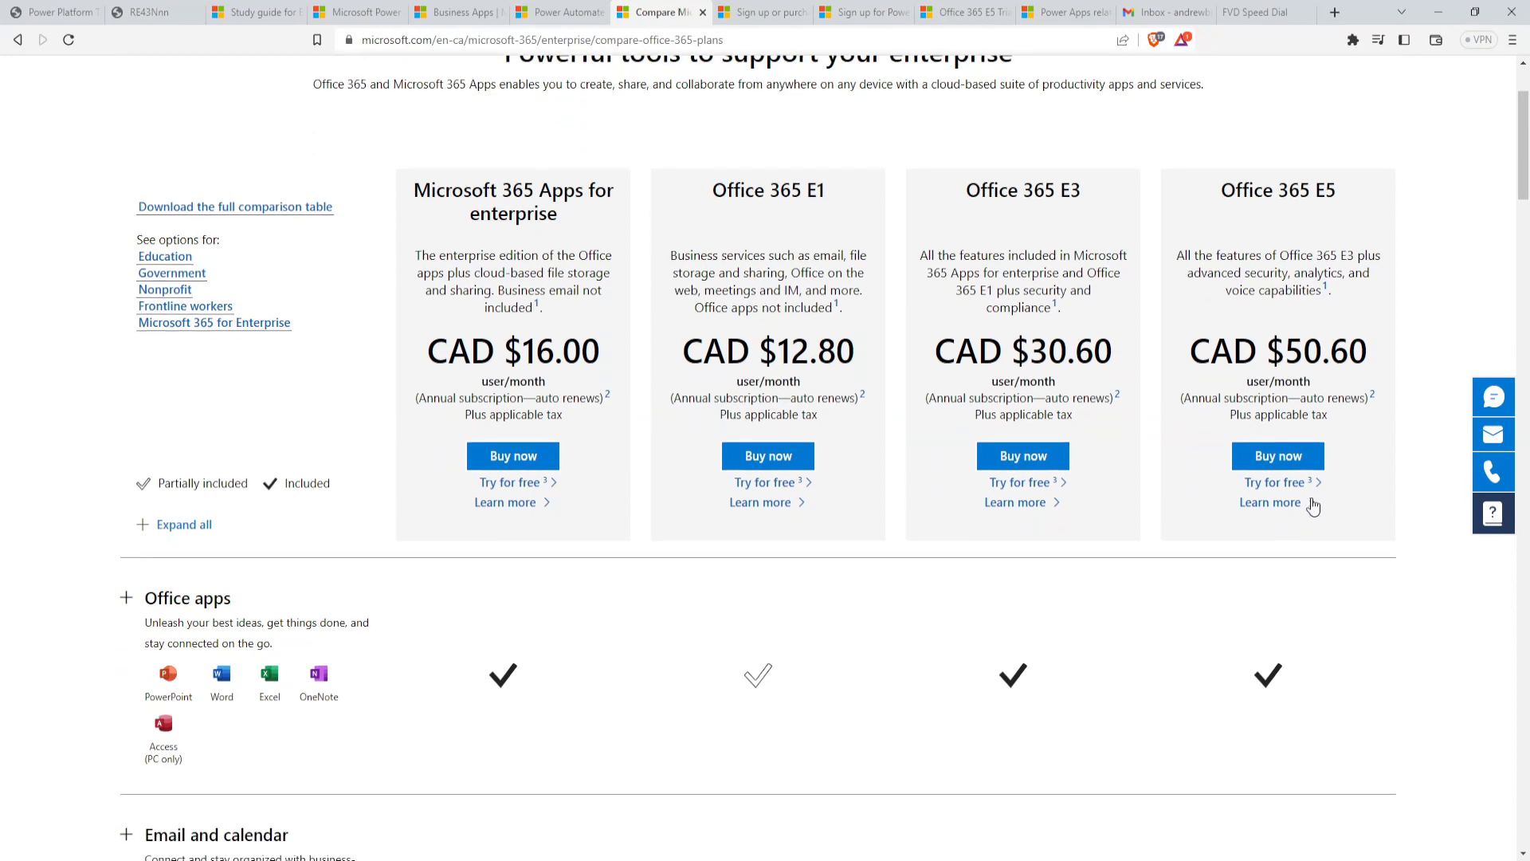
Step: Begin the Office 365 E5 free trial by entering the sign-up email and submitting it
left_click(1280, 487)
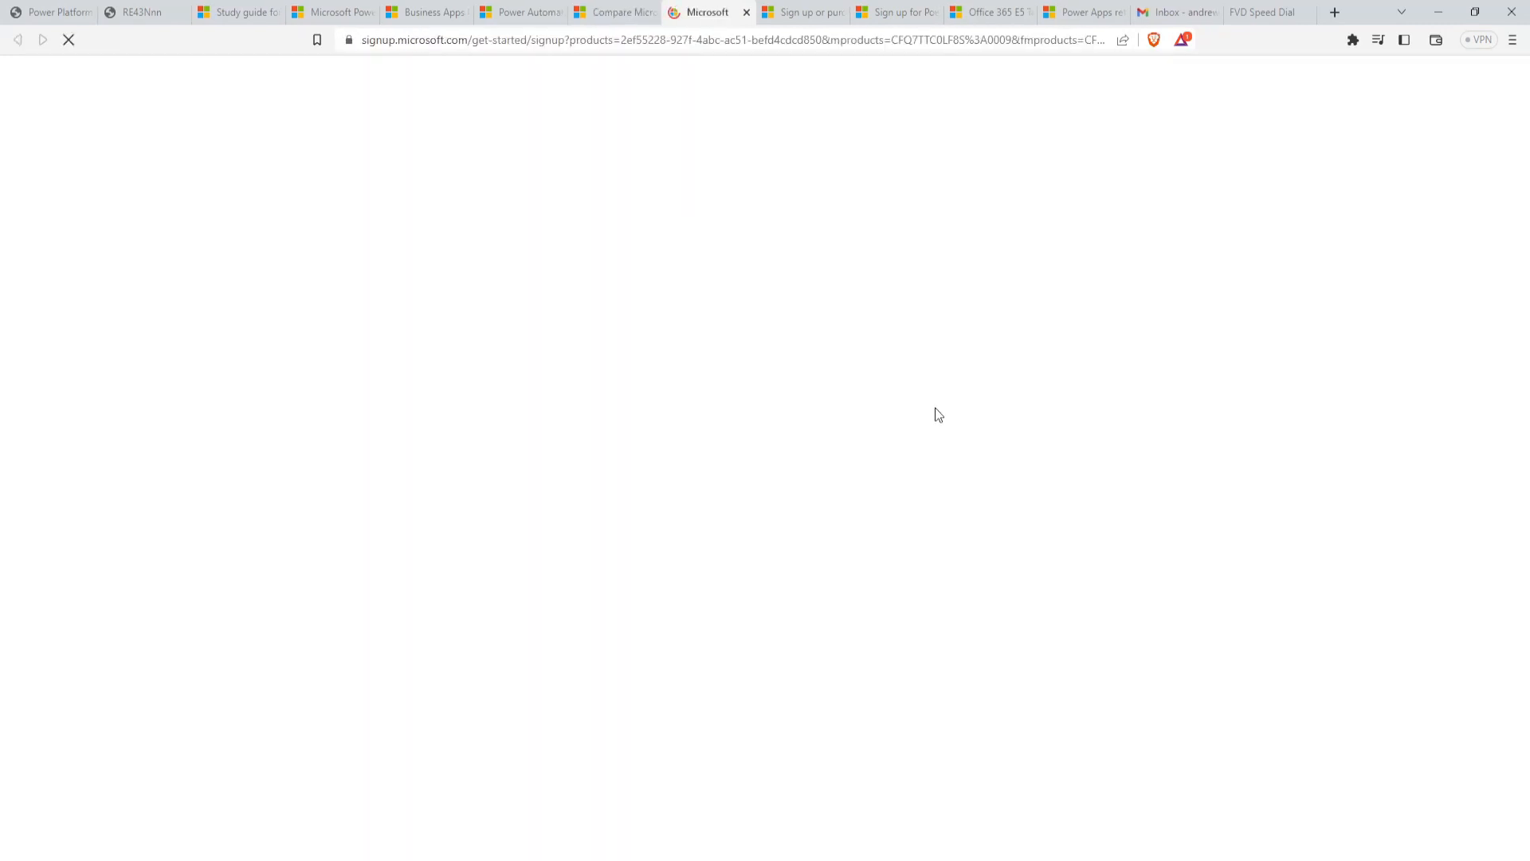
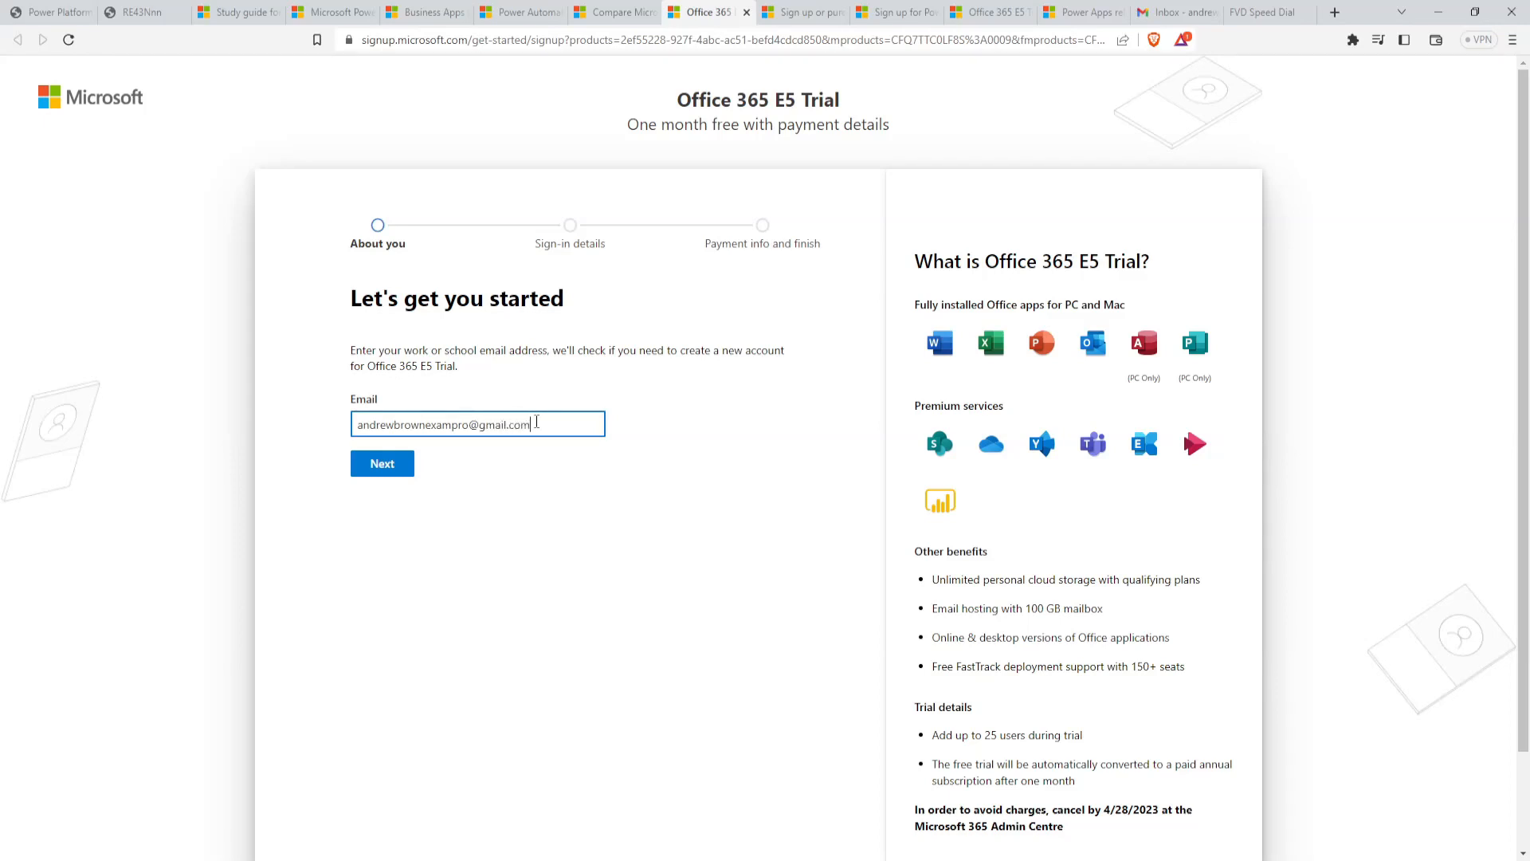
scroll(587, 417, "down", 1)
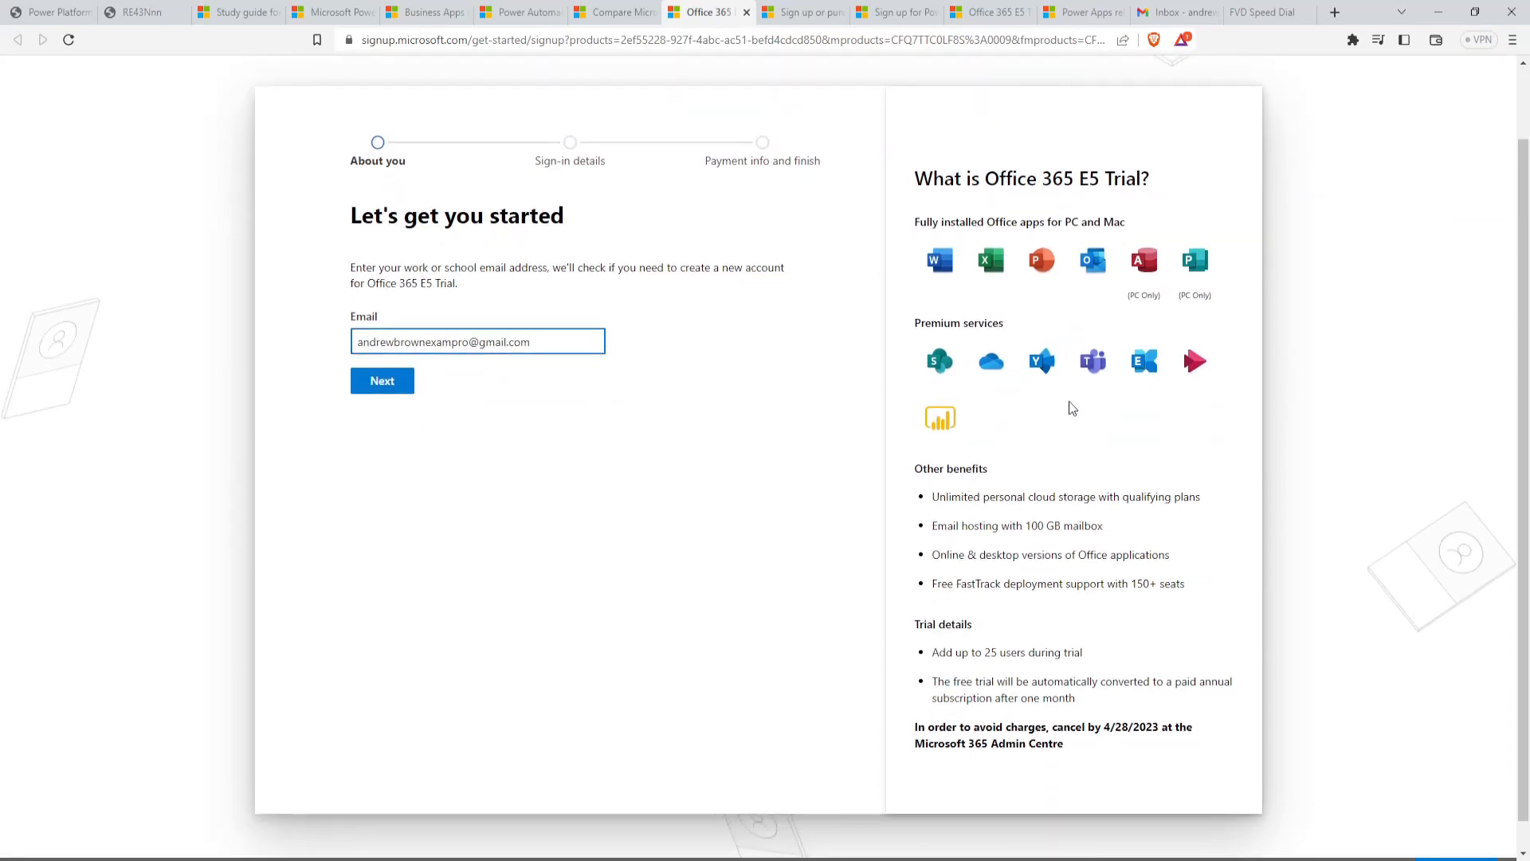
scroll(772, 400, "down", 1)
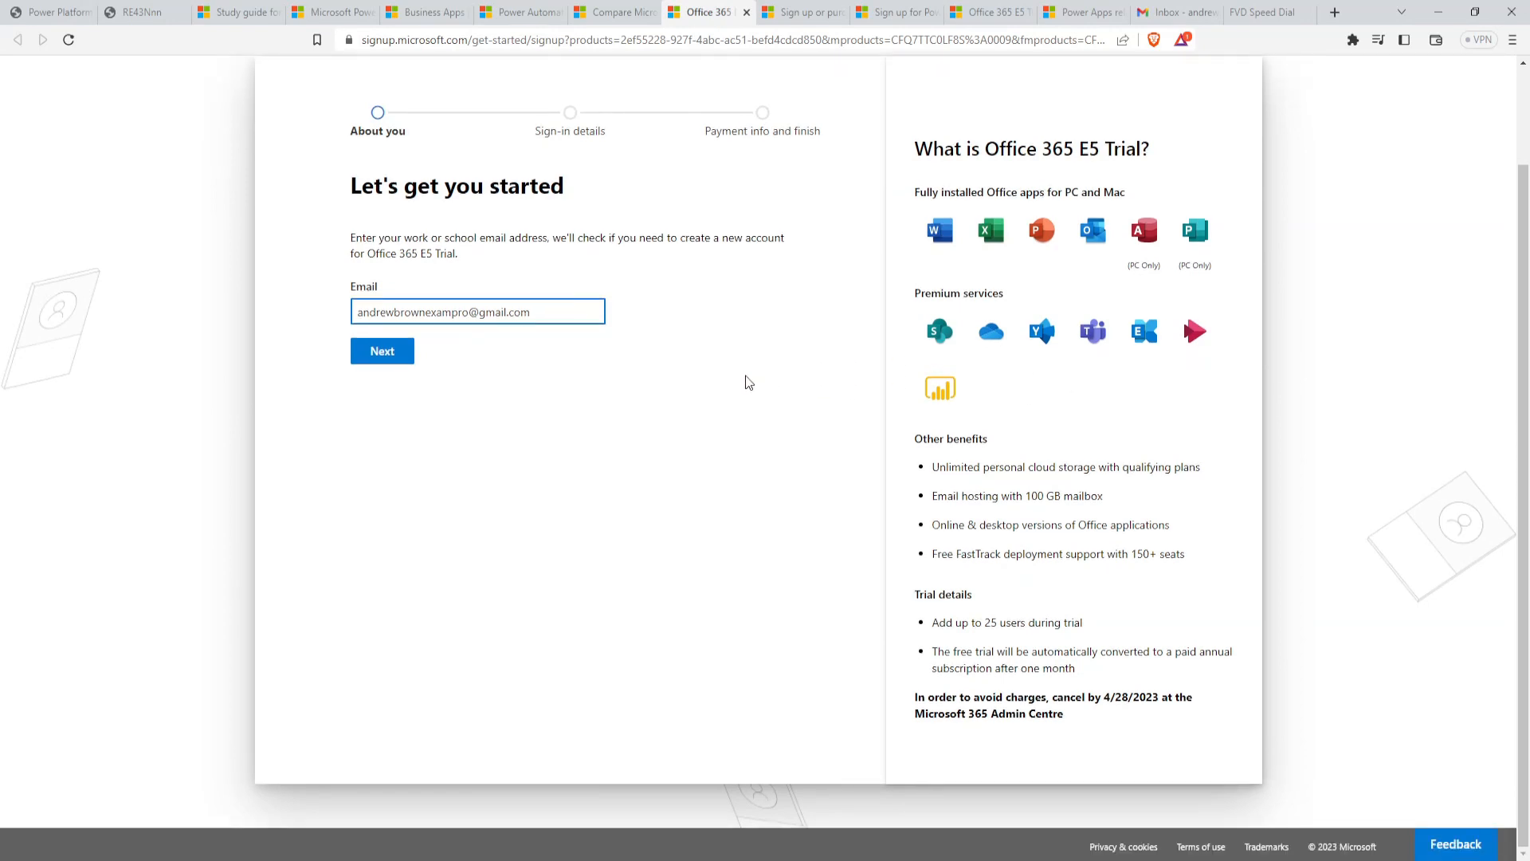
left_click(1107, 707)
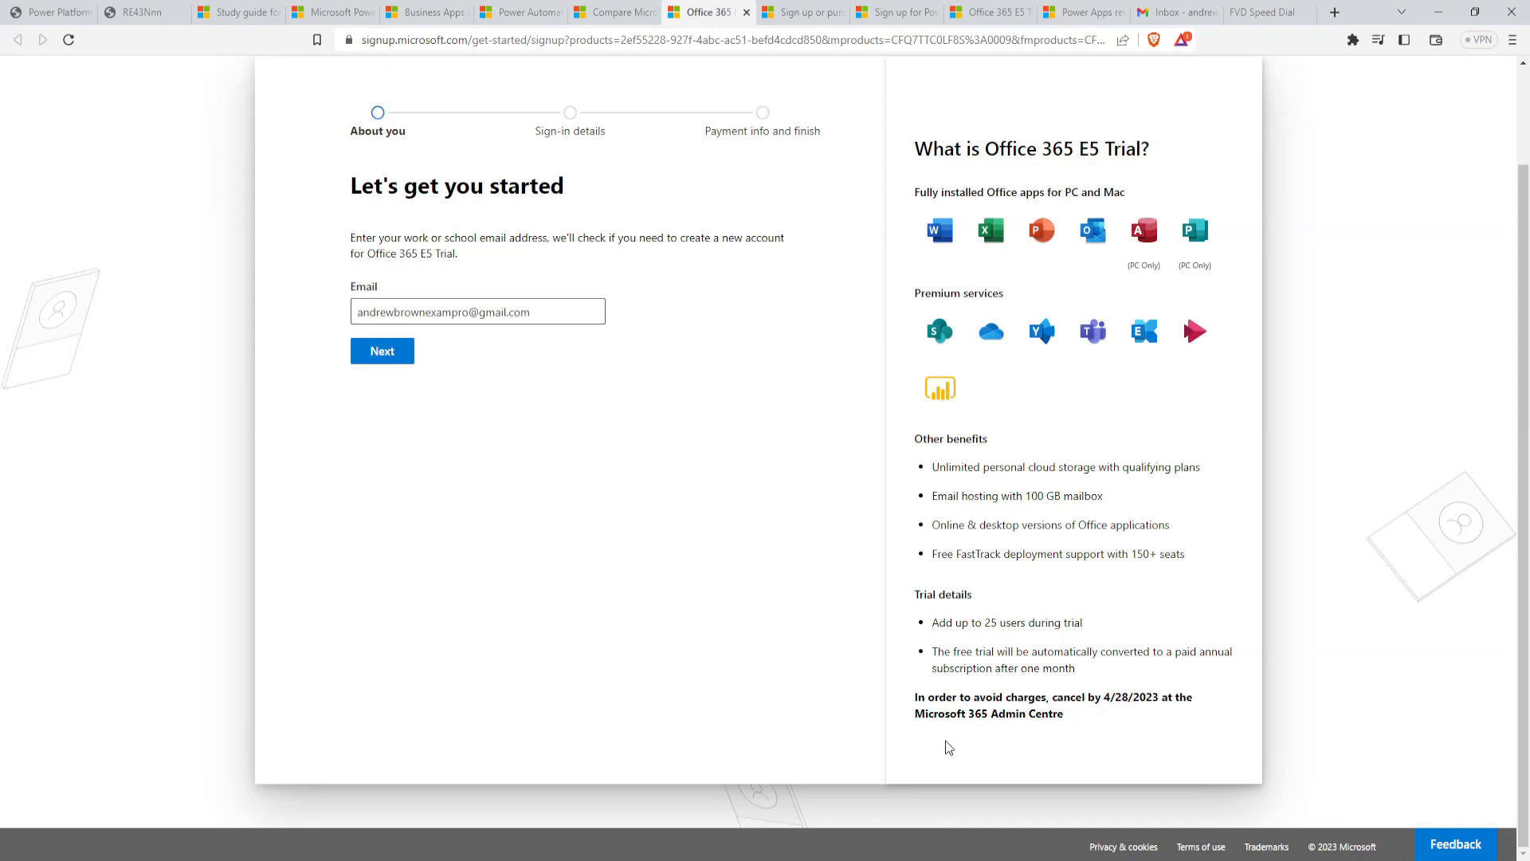
left_click(401, 361)
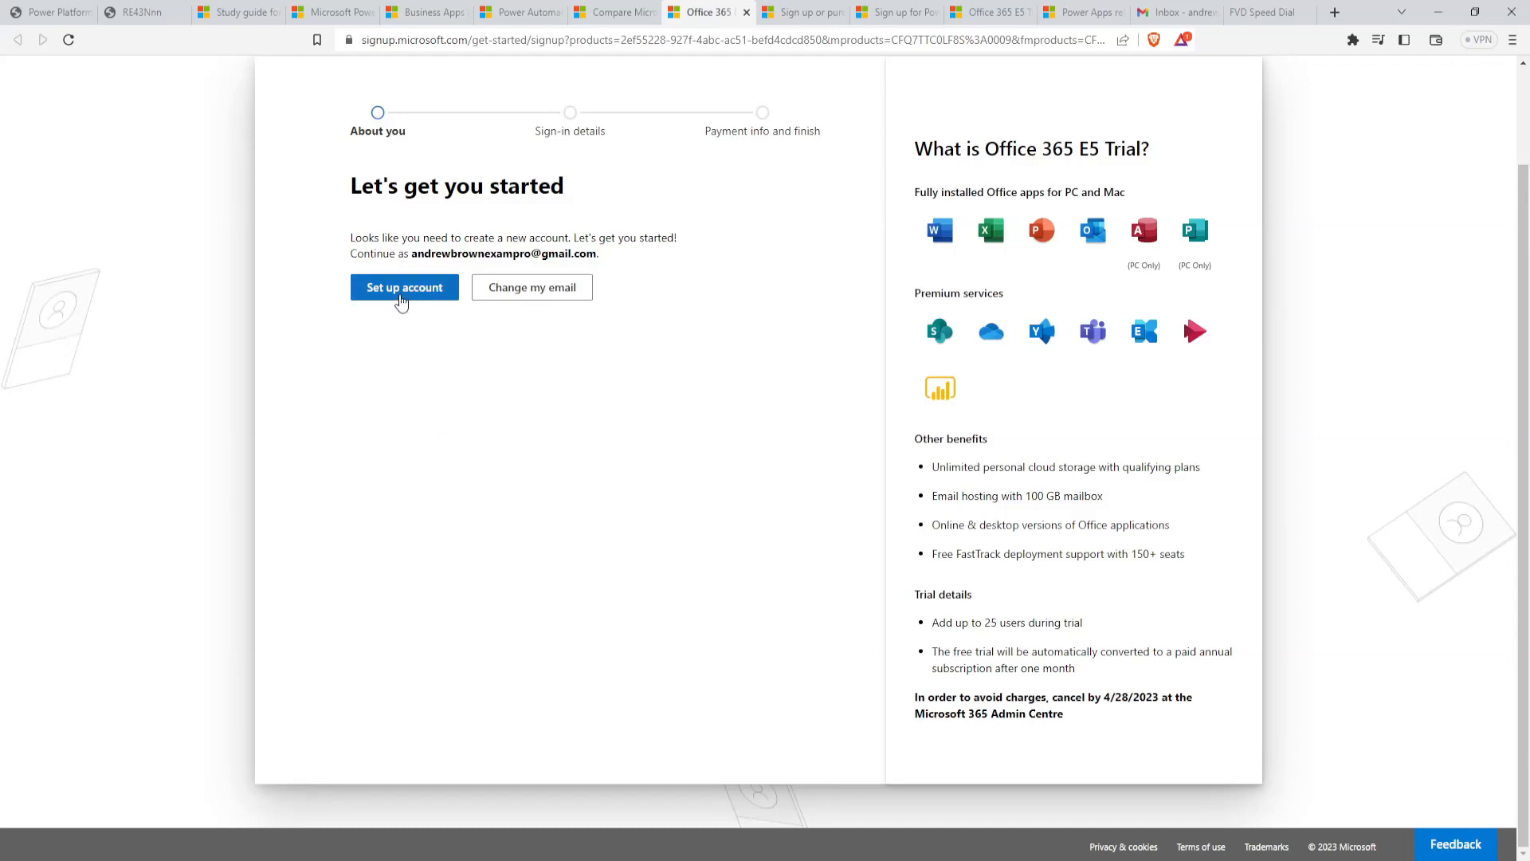
scroll(434, 335, "up", 1)
Step: Enter the first name, company ExamPro and size 5-9 people, allow partner sharing, and continue
left_click(424, 380)
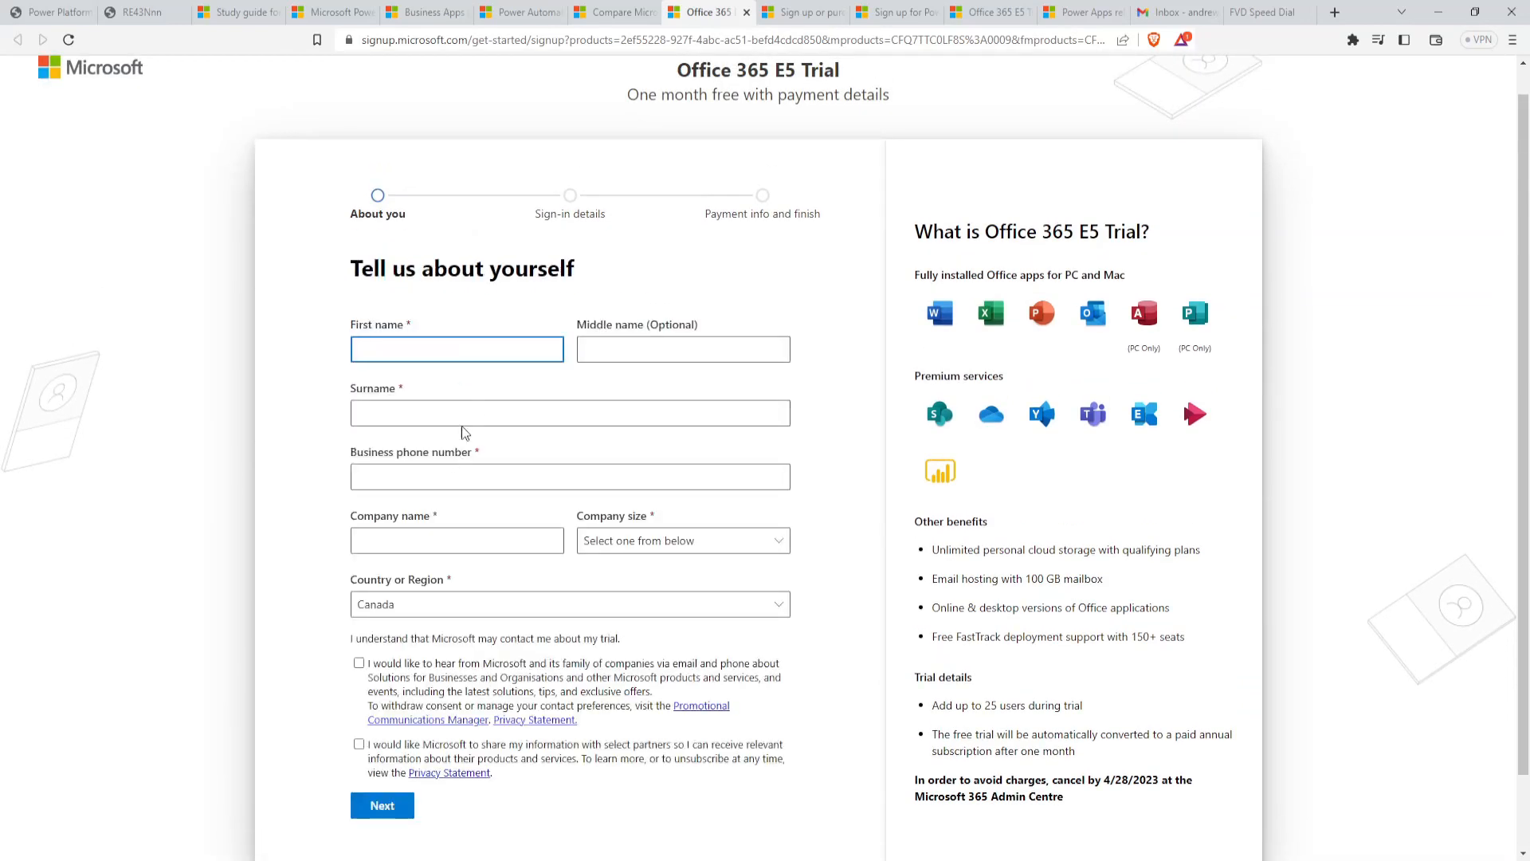
type("Andrew")
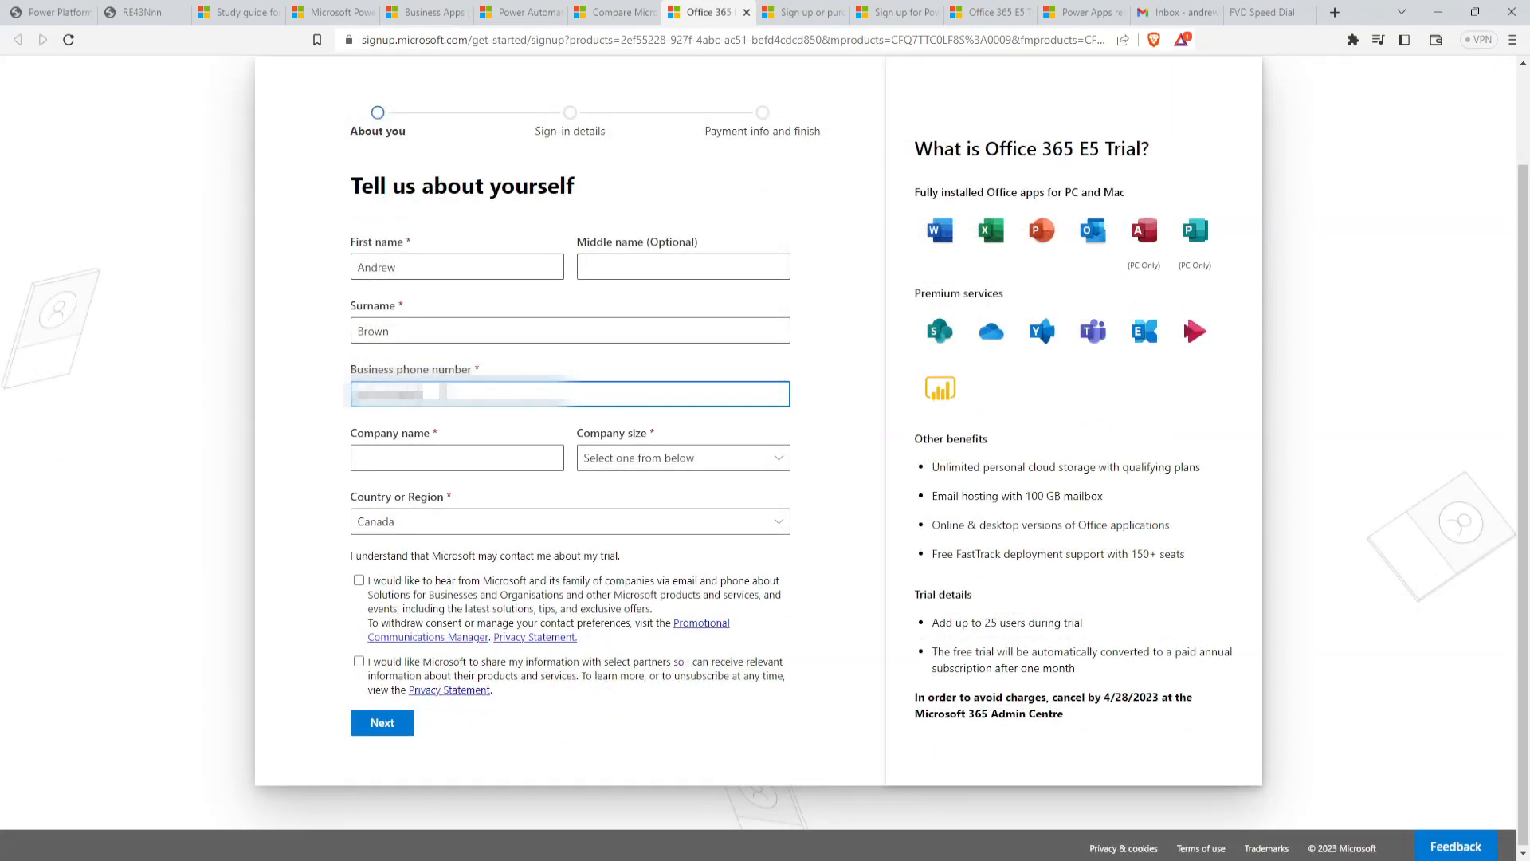
left_click(445, 450)
type("ExamPro")
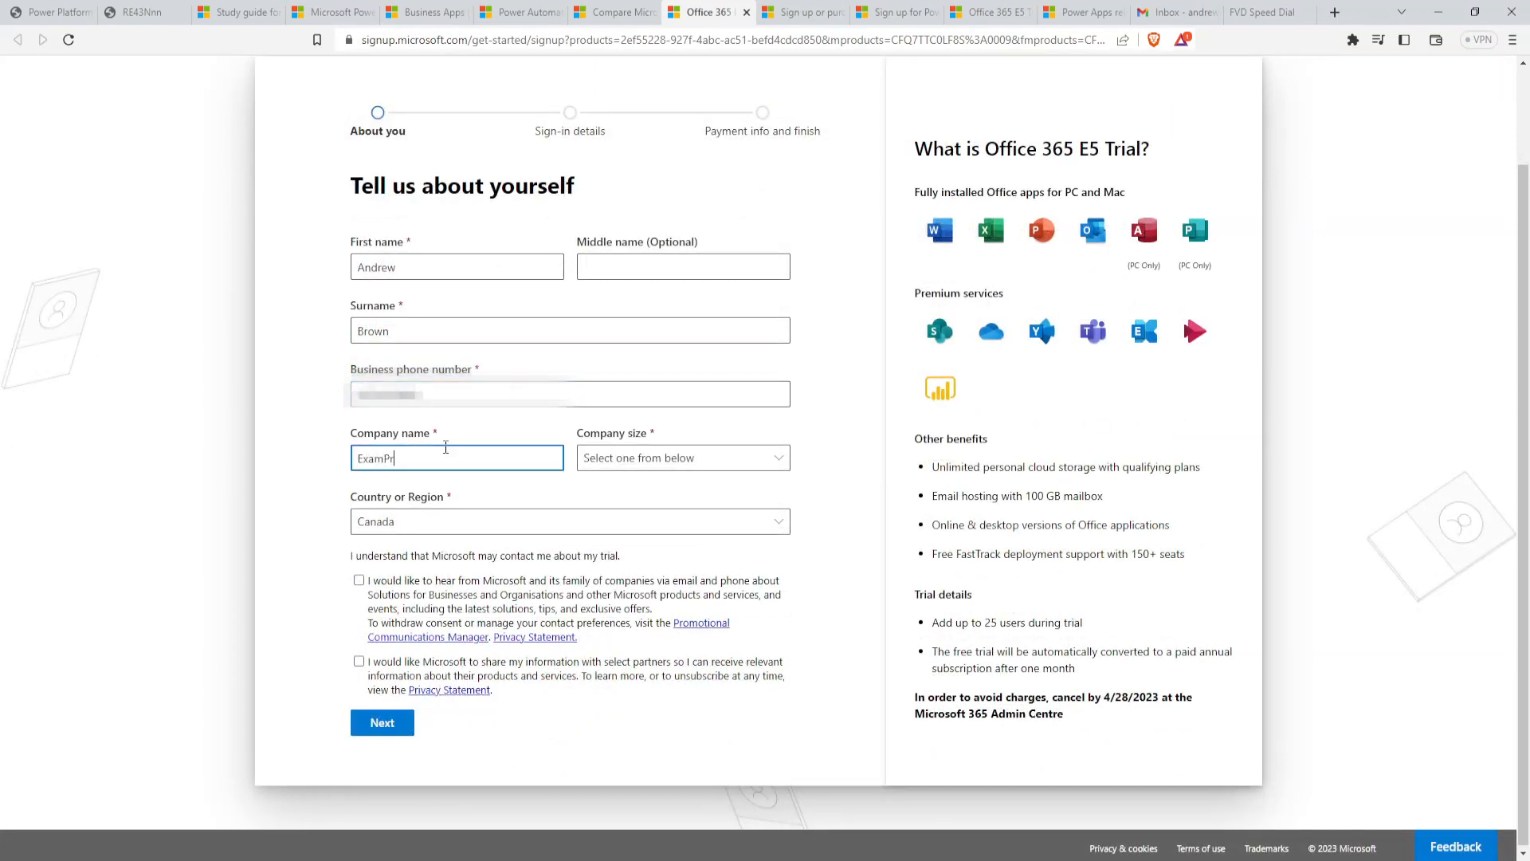
left_click(630, 454)
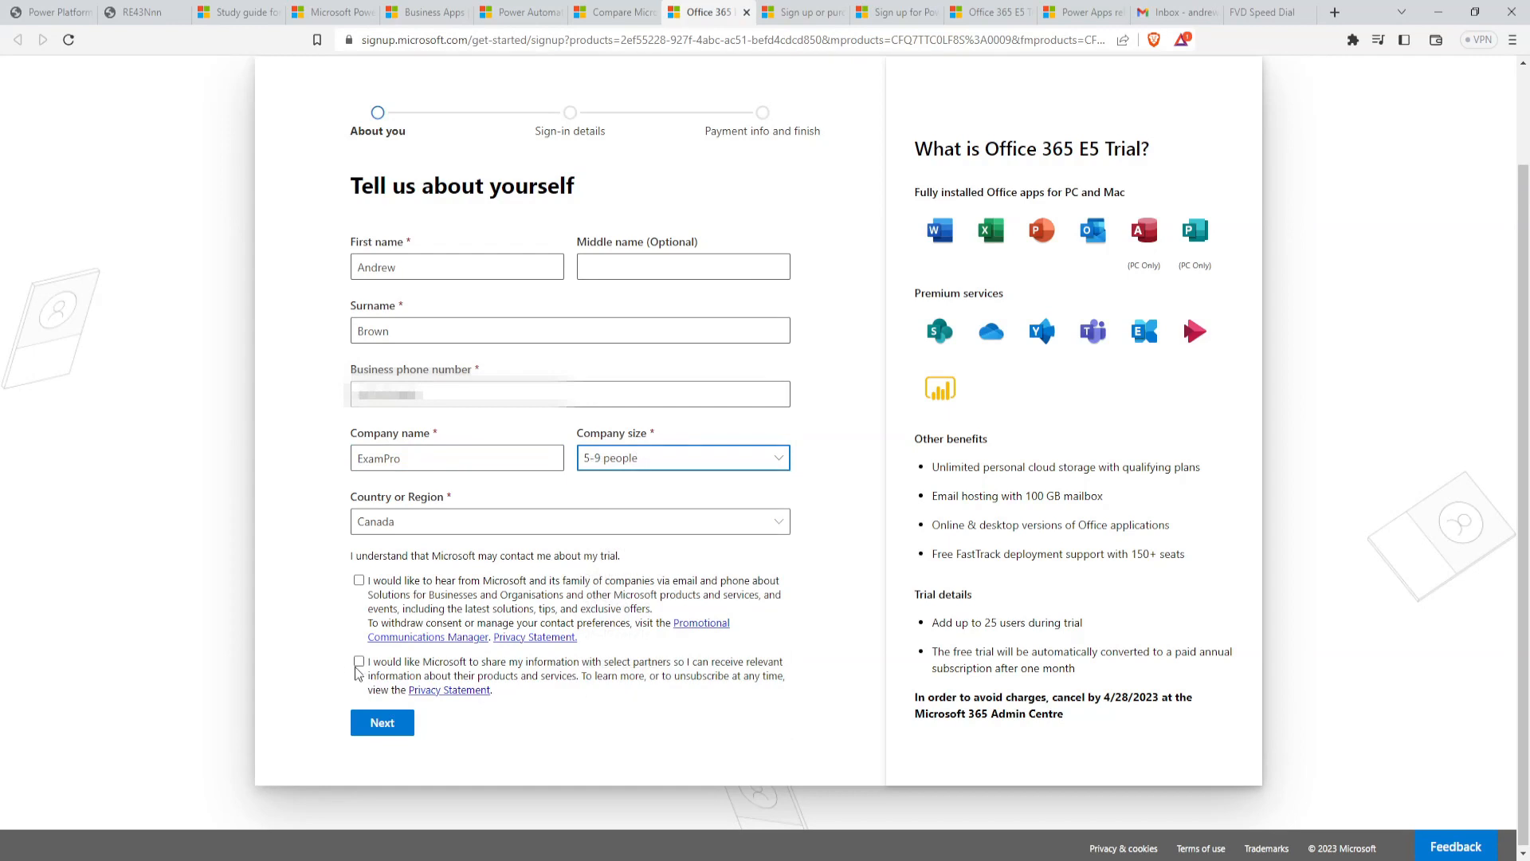
left_click(359, 666)
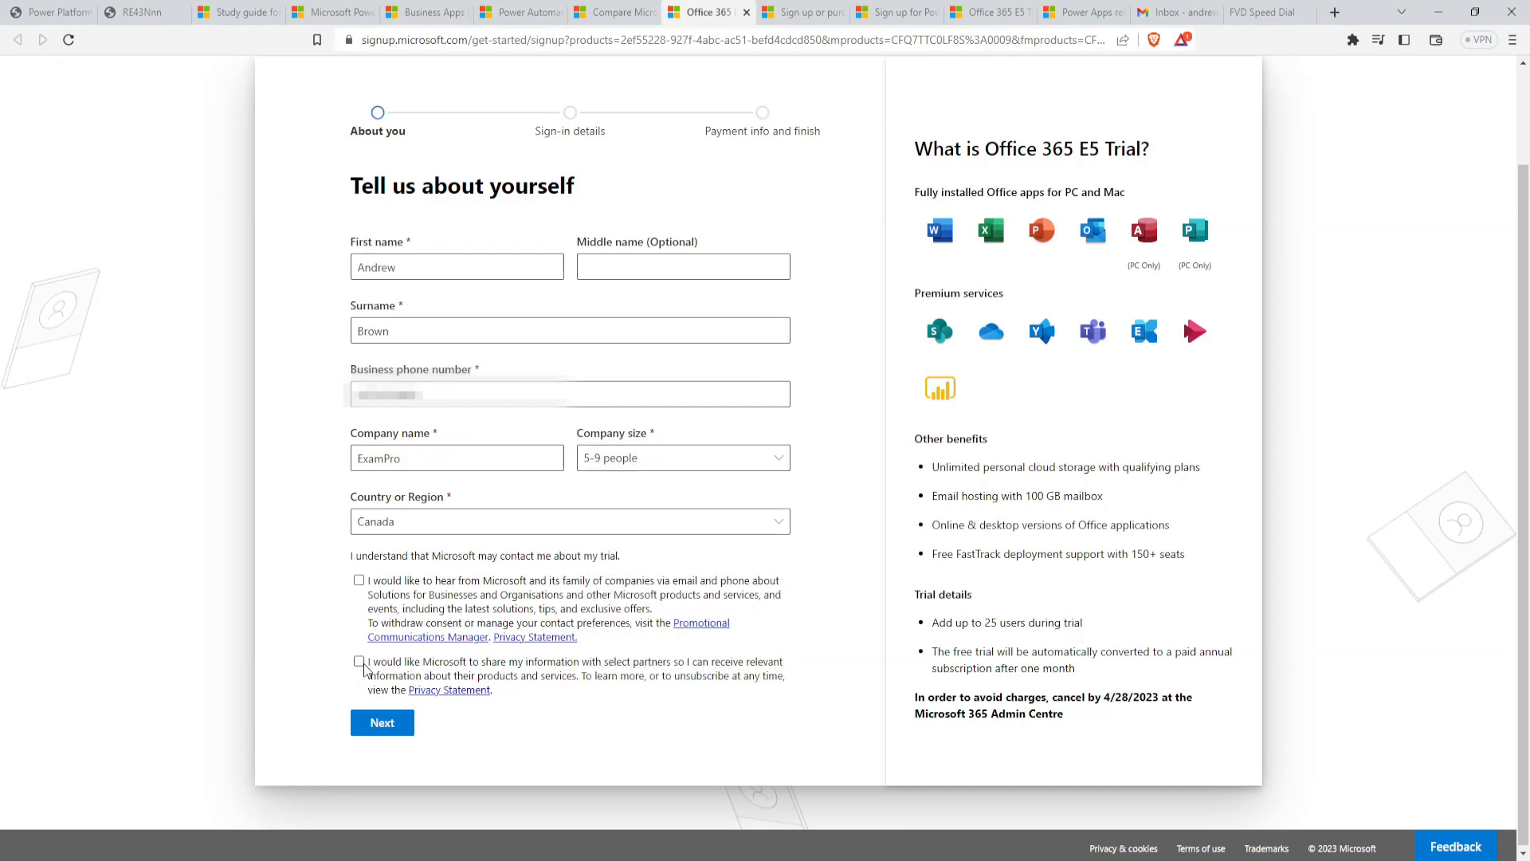
left_click(400, 730)
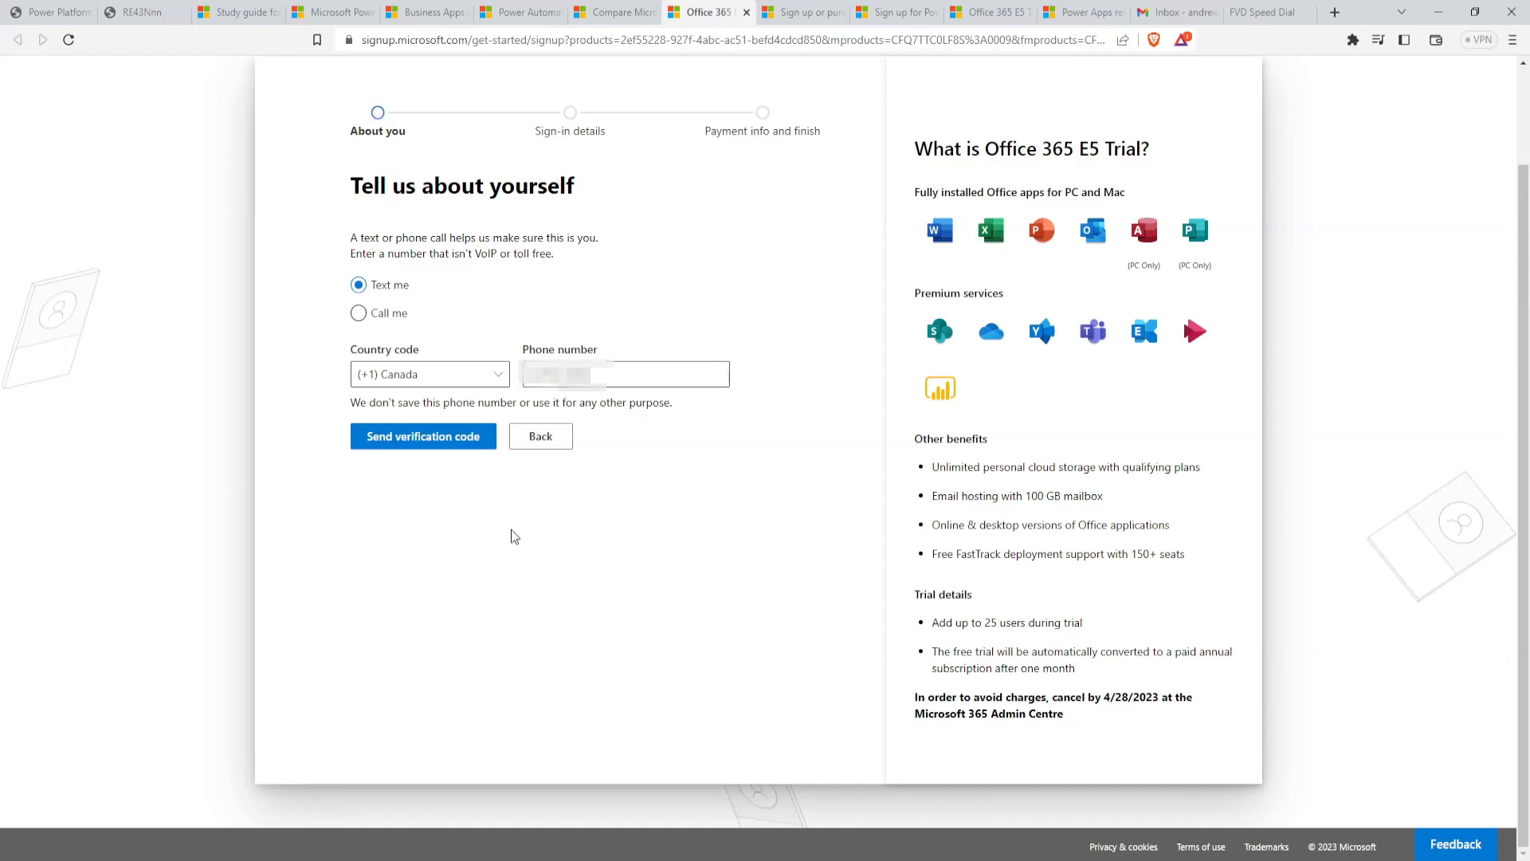
Step: Have a code texted to the phone, enter the received verification code and verify it
left_click(451, 440)
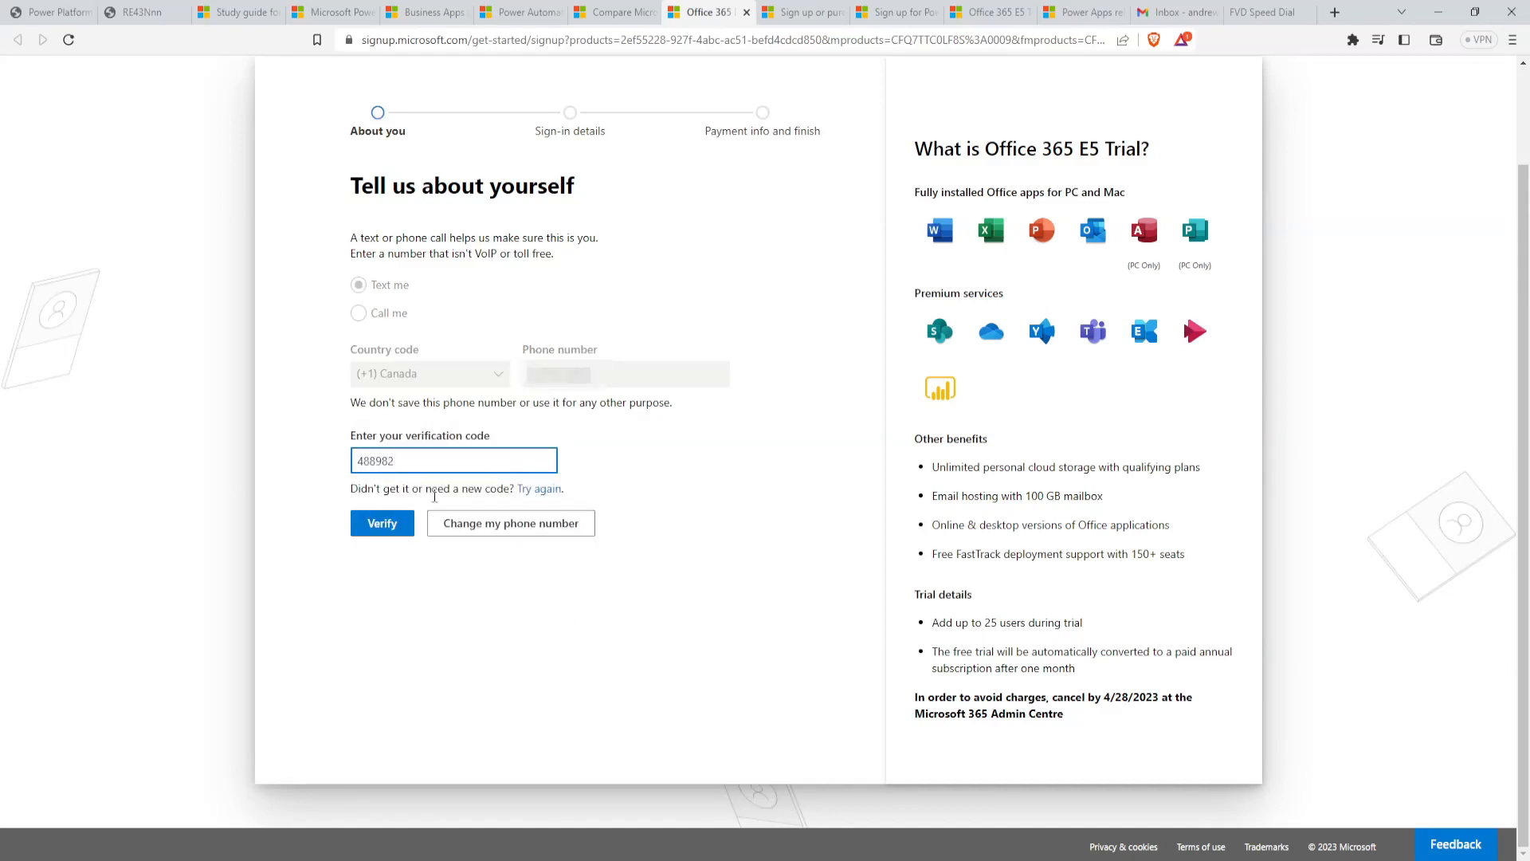
left_click(370, 530)
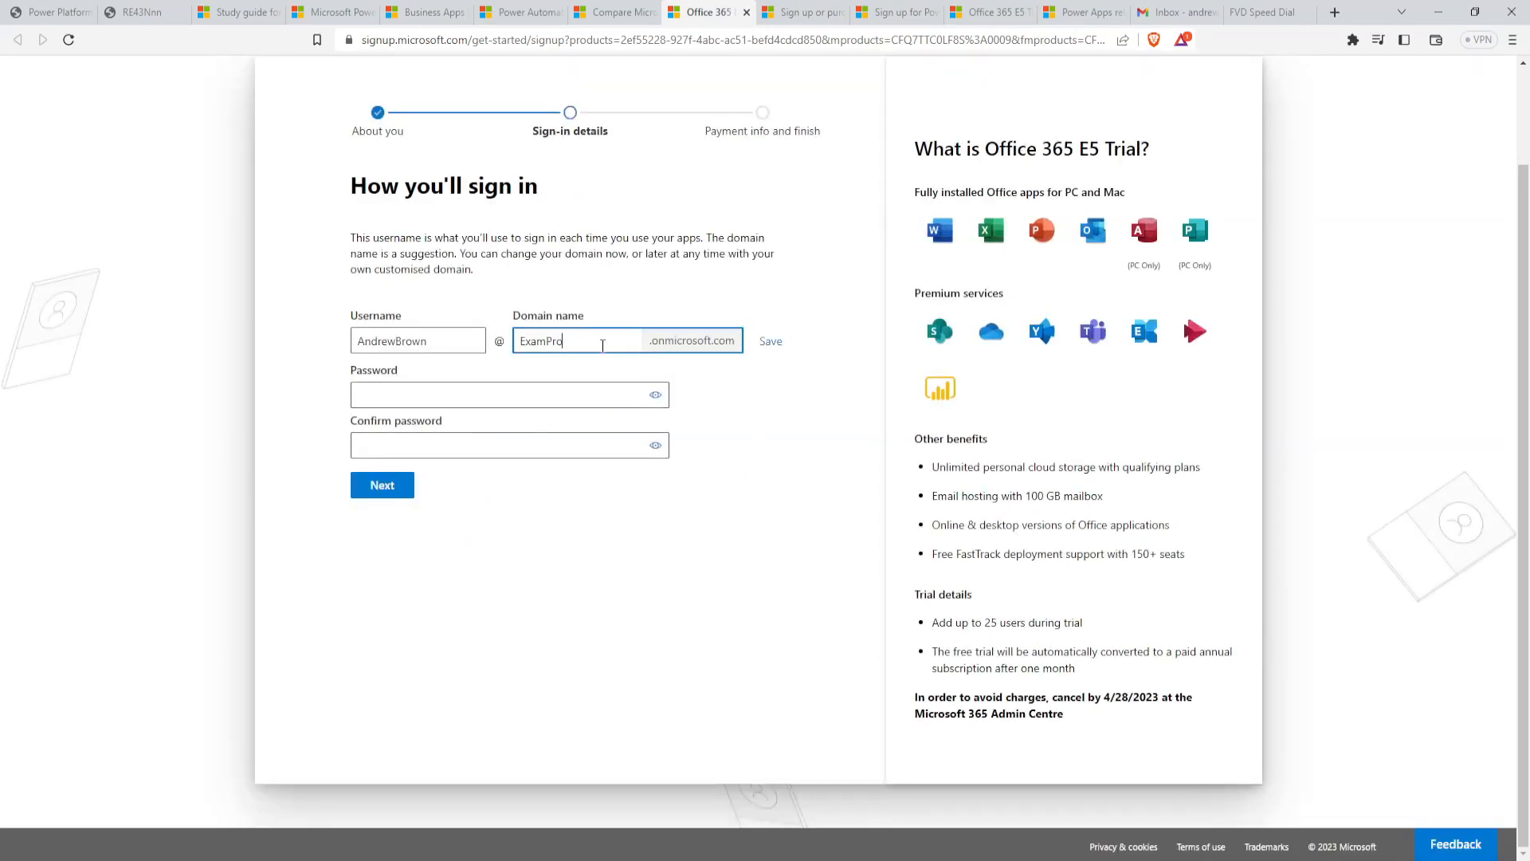
Step: Find ExamPro unavailable and save ExamPro1.onmicrosoft.com as the domain instead
left_click(769, 342)
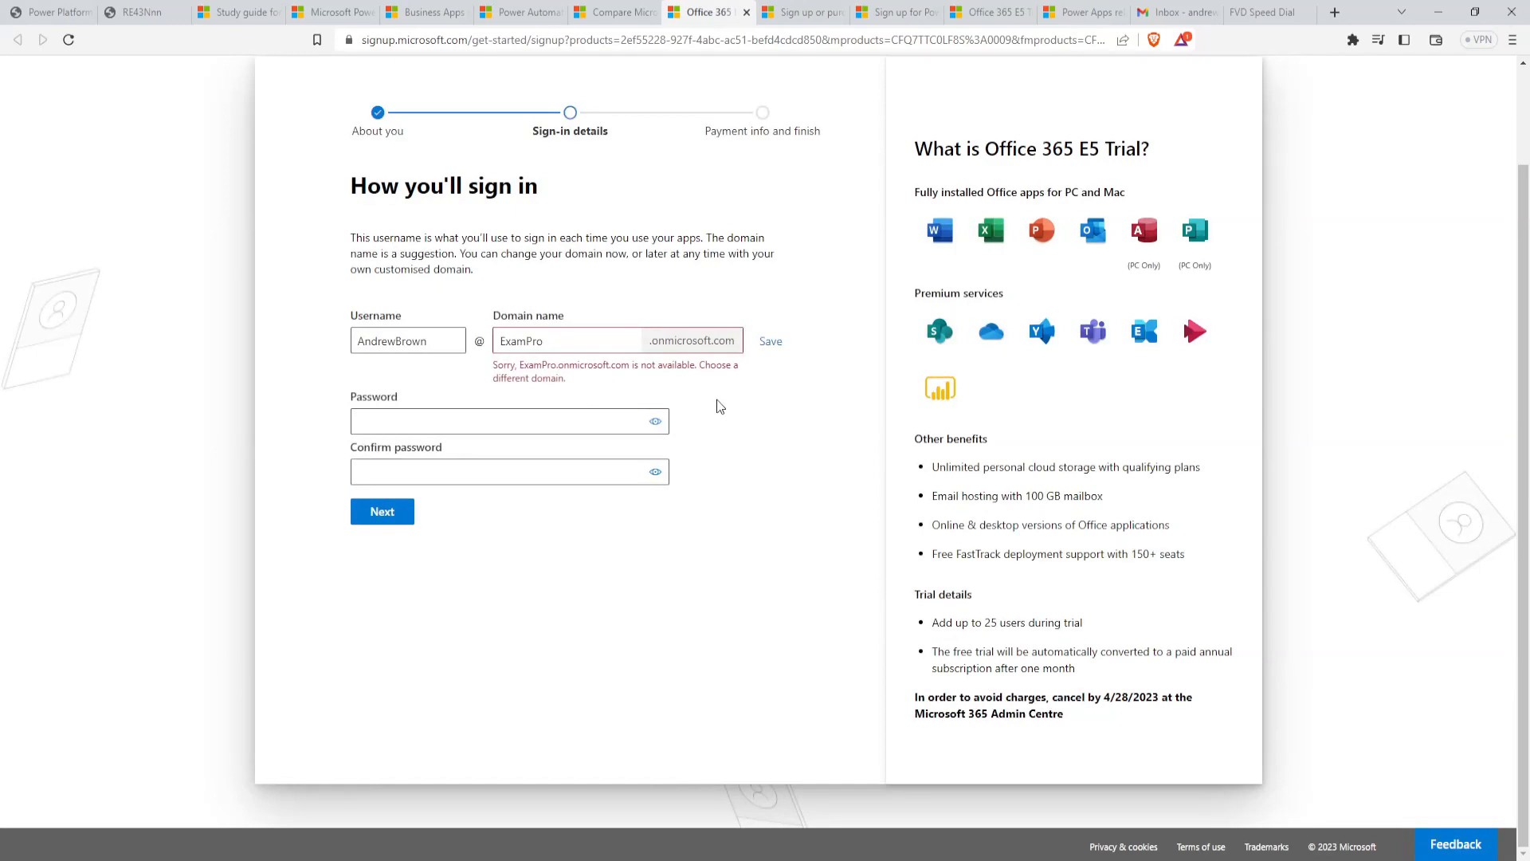
left_click(571, 343)
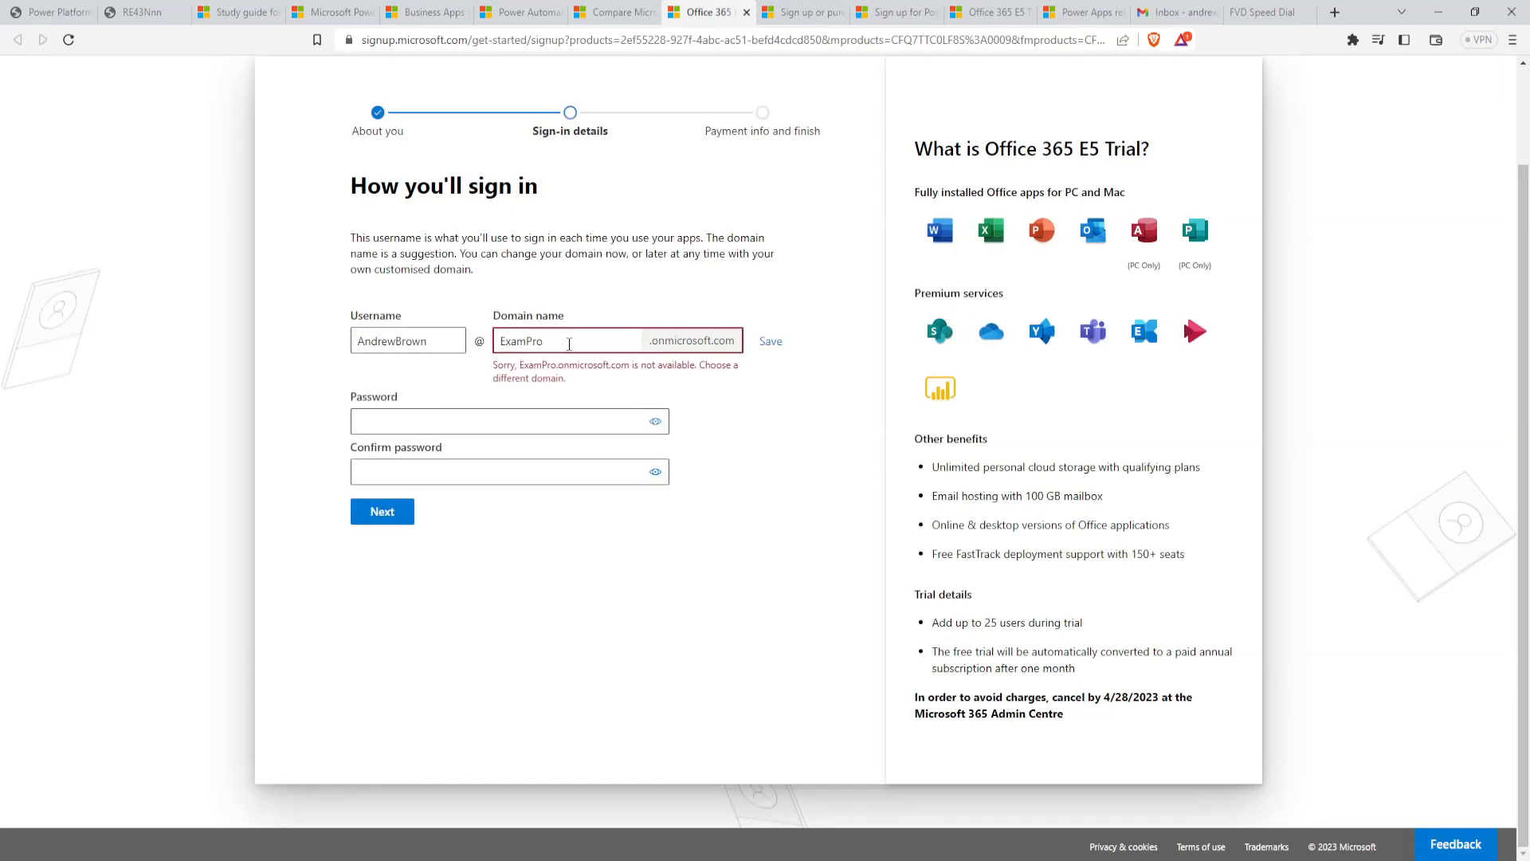
type("1")
left_click(770, 342)
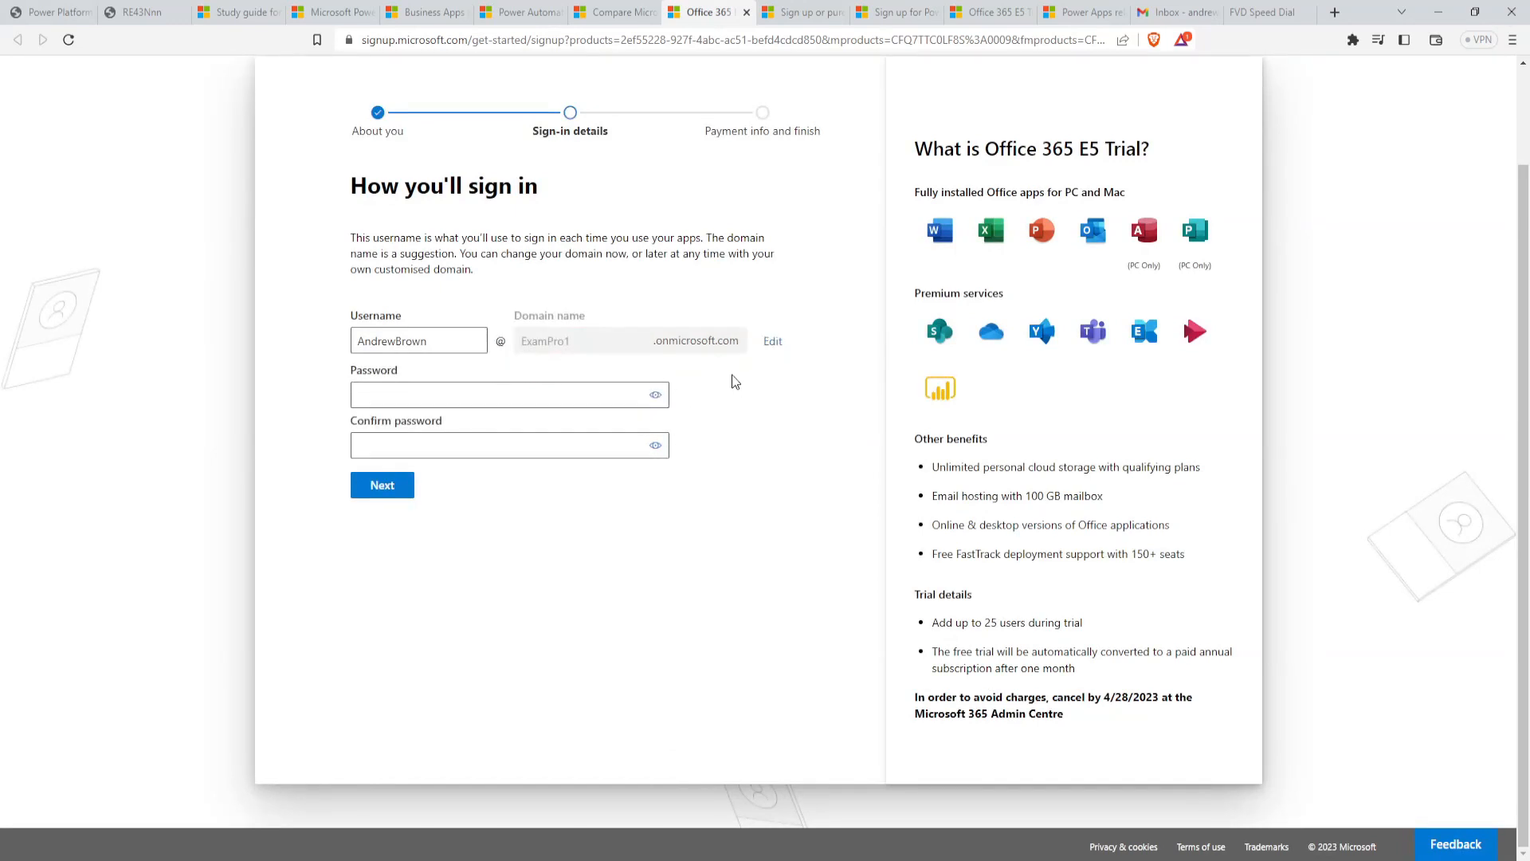
Step: Enter and confirm the account password, then create the account
left_click(501, 386)
type("••••")
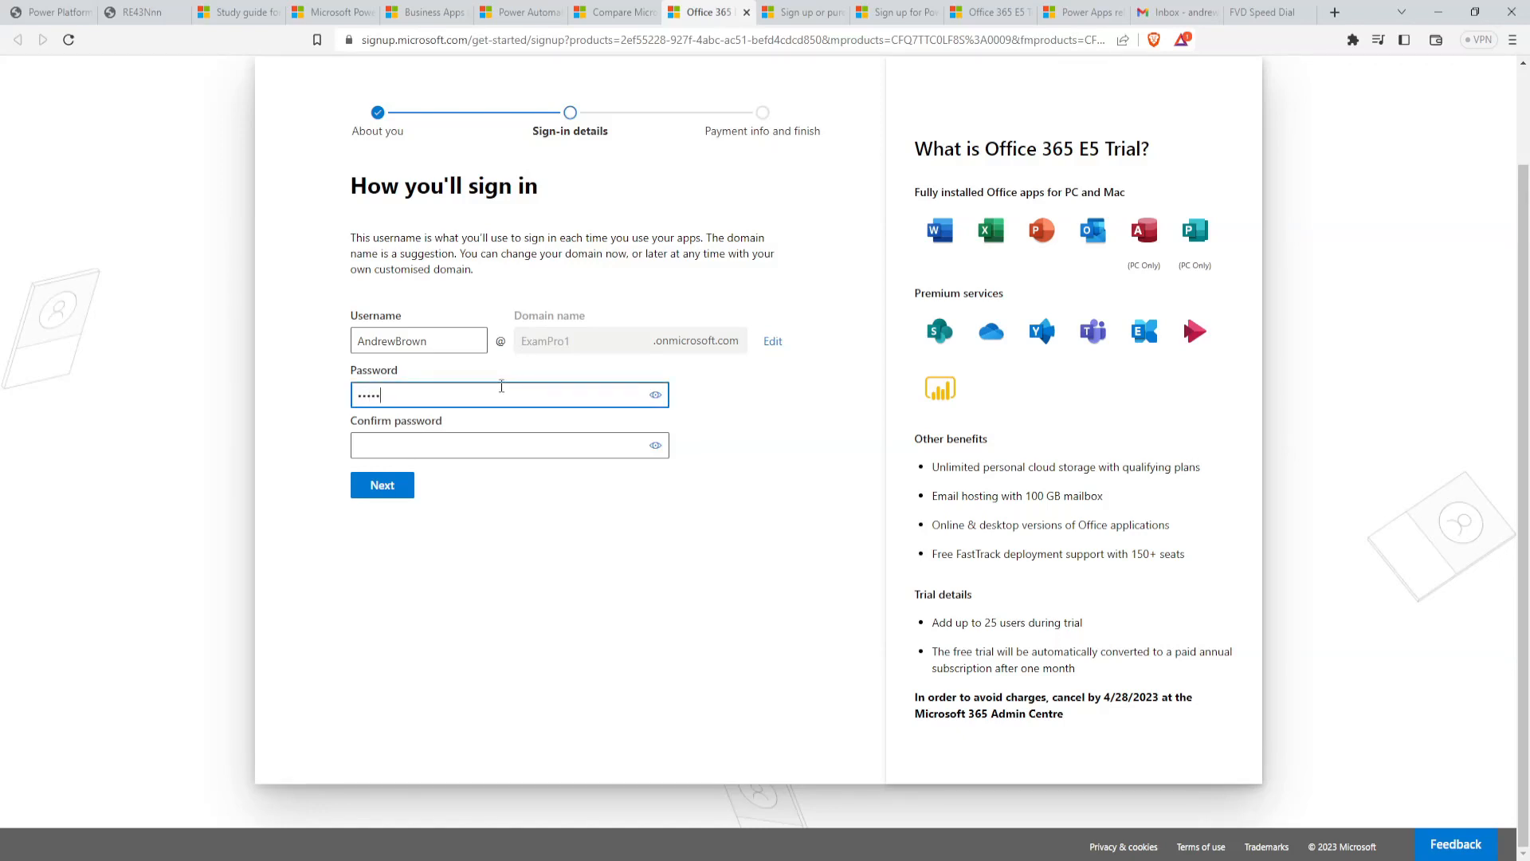
left_click(442, 449)
type("•••••••••••")
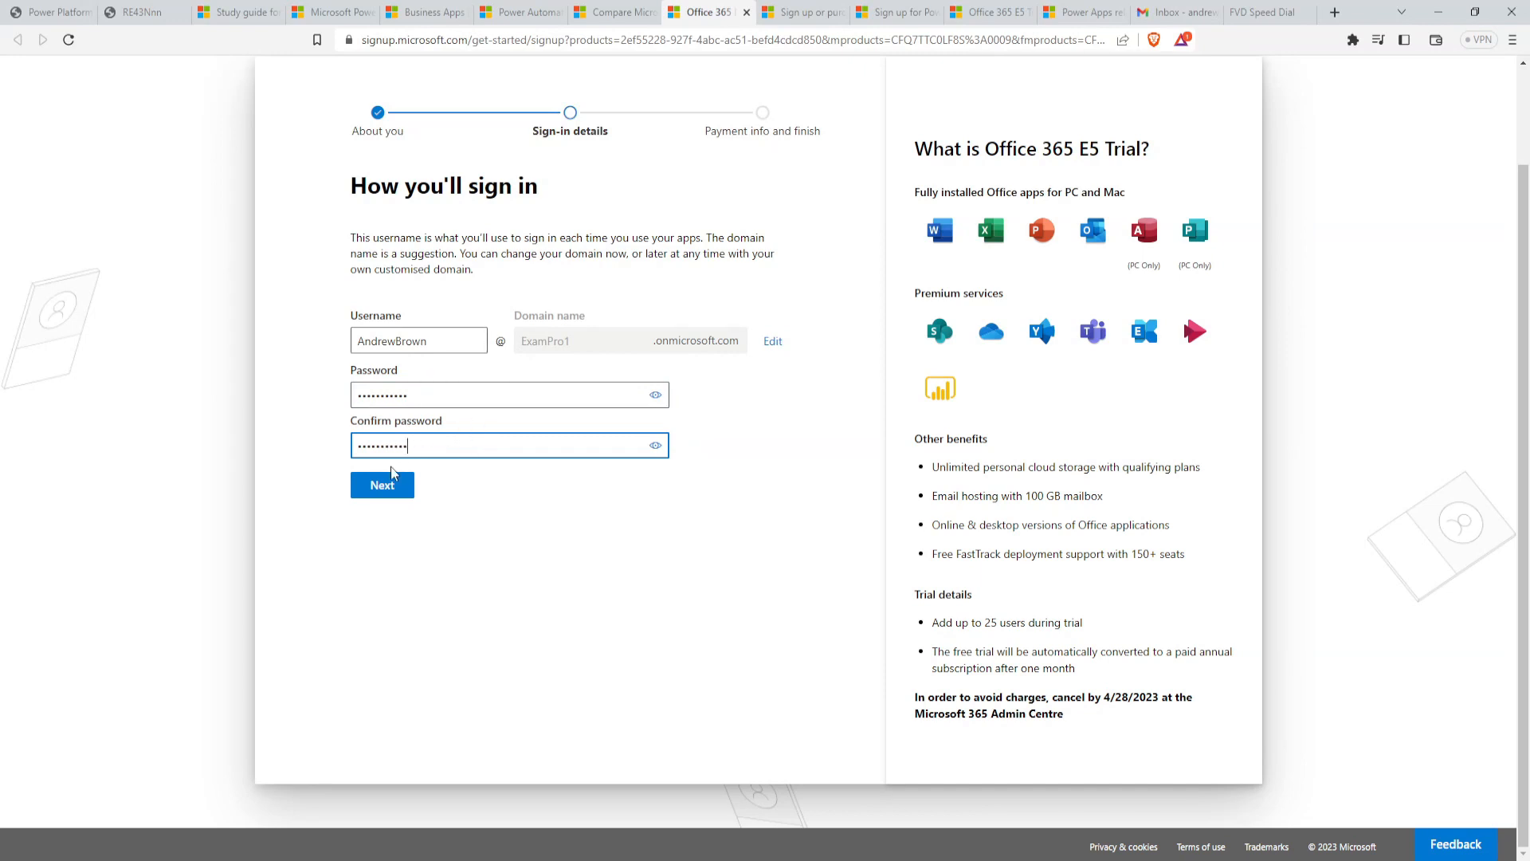
left_click(380, 492)
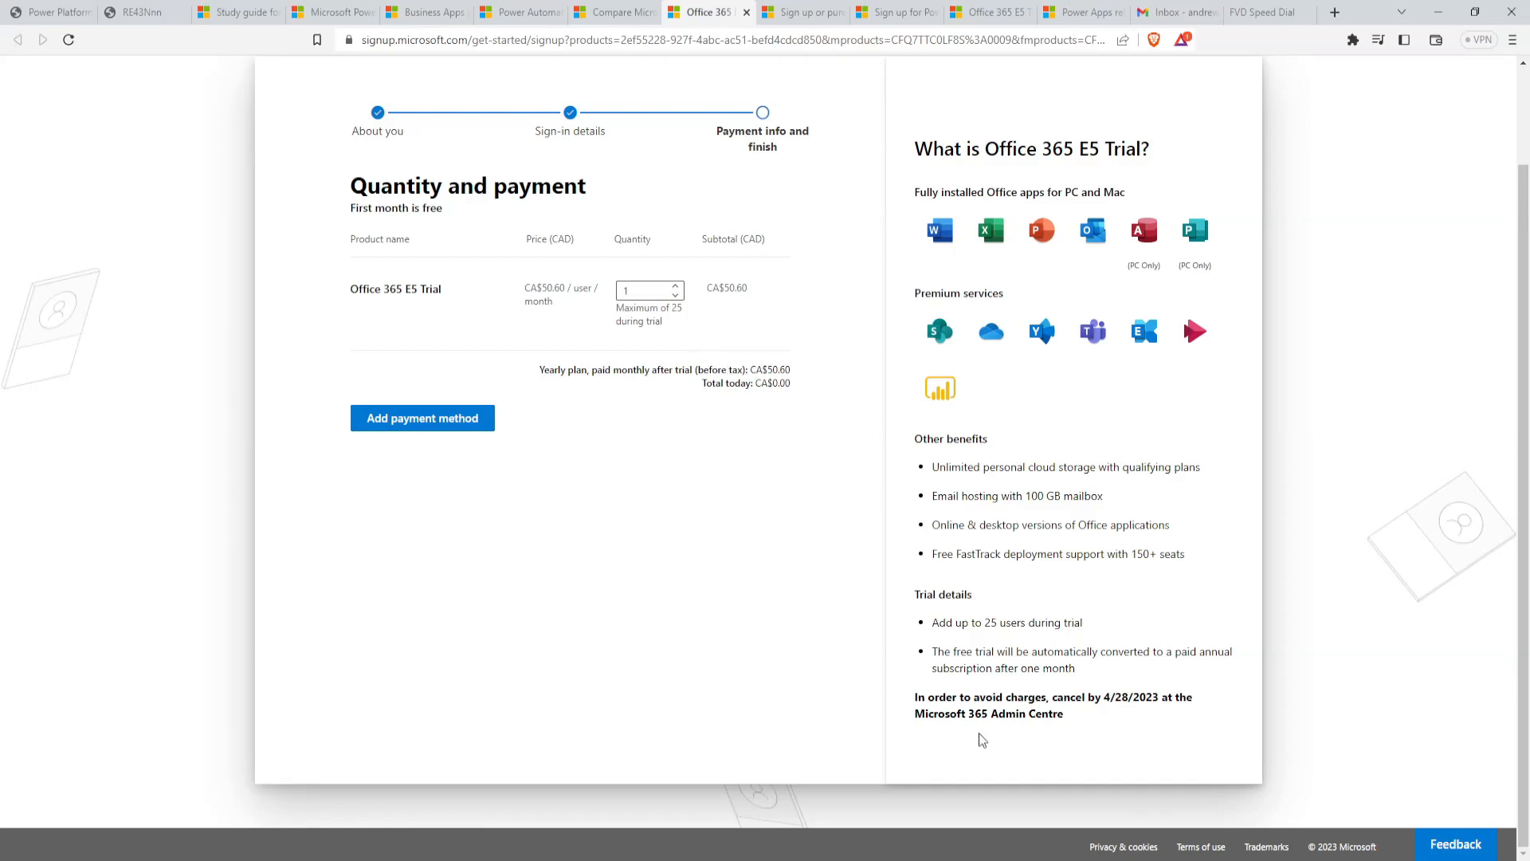
Step: Add a payment method and start the Office 365 E5 trial
left_click(434, 420)
scroll(642, 503, "down", 2)
scroll(632, 489, "down", 1)
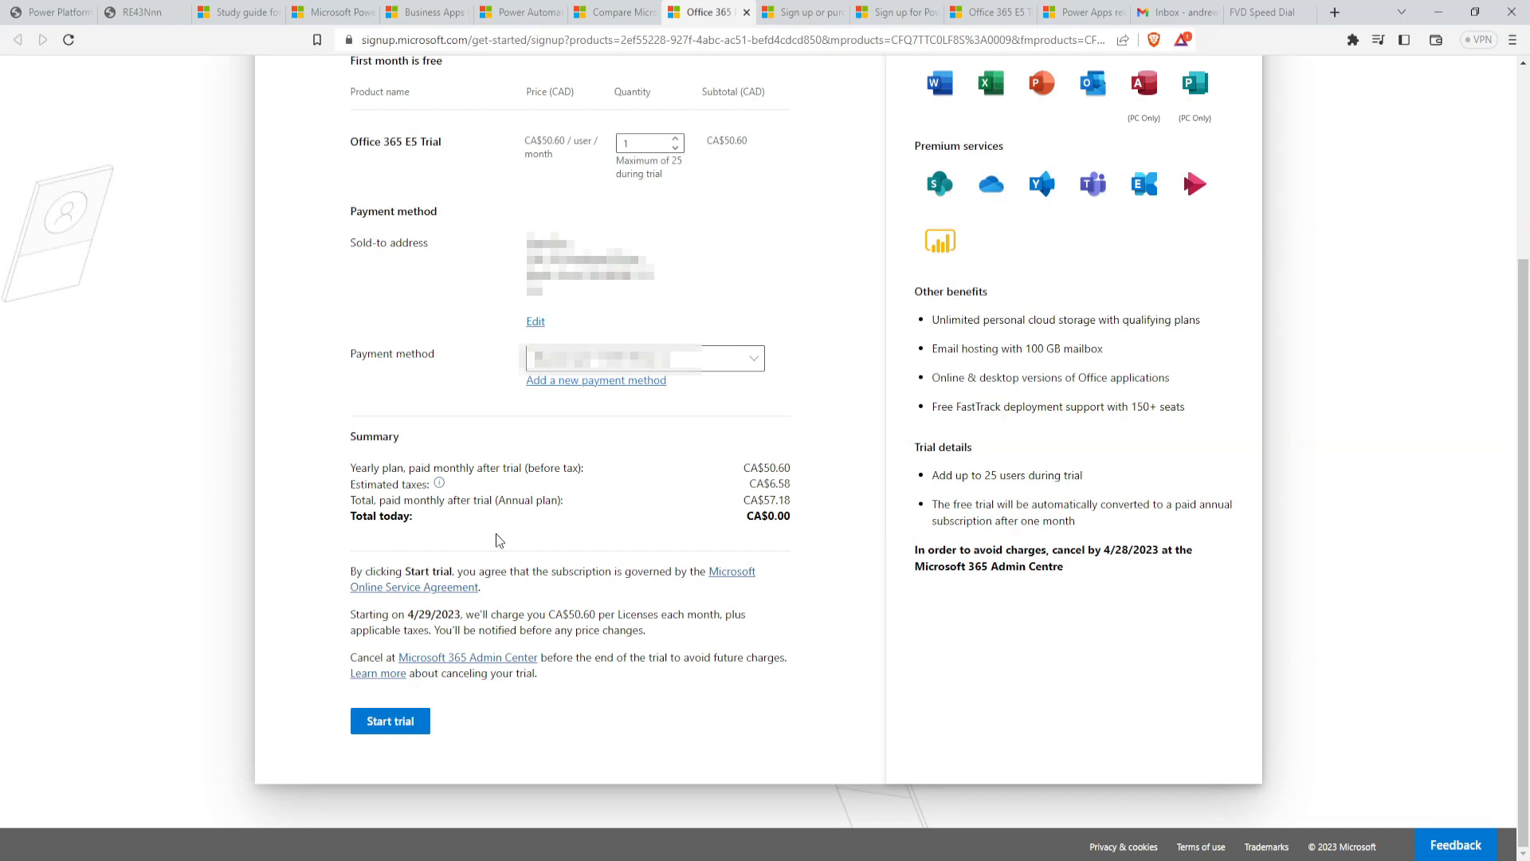
left_click(404, 722)
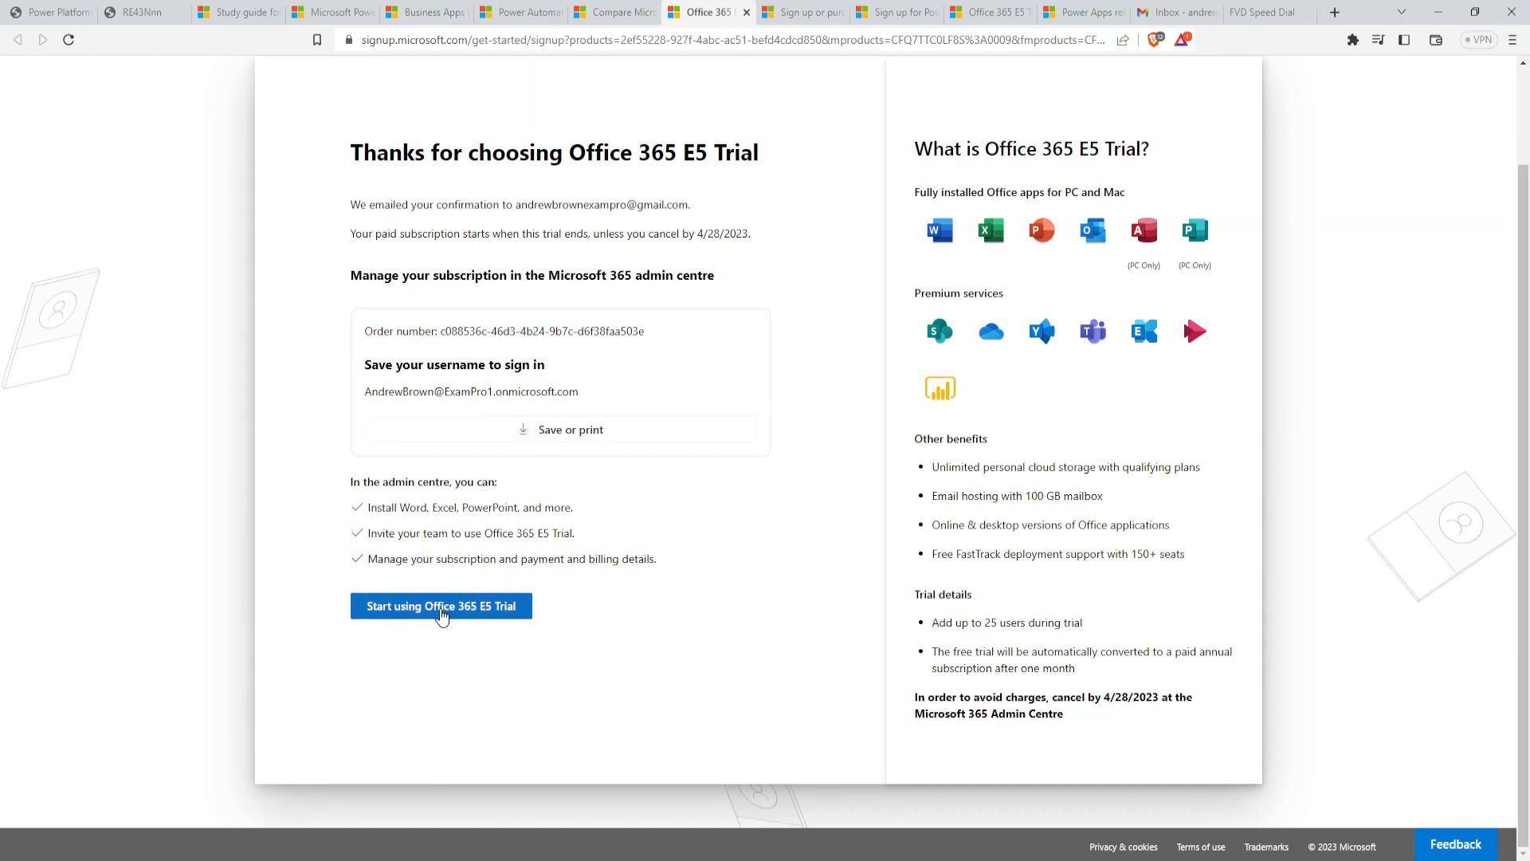
Step: Sign in with the new admin username copied from the confirmation page and the account password
left_click(442, 613)
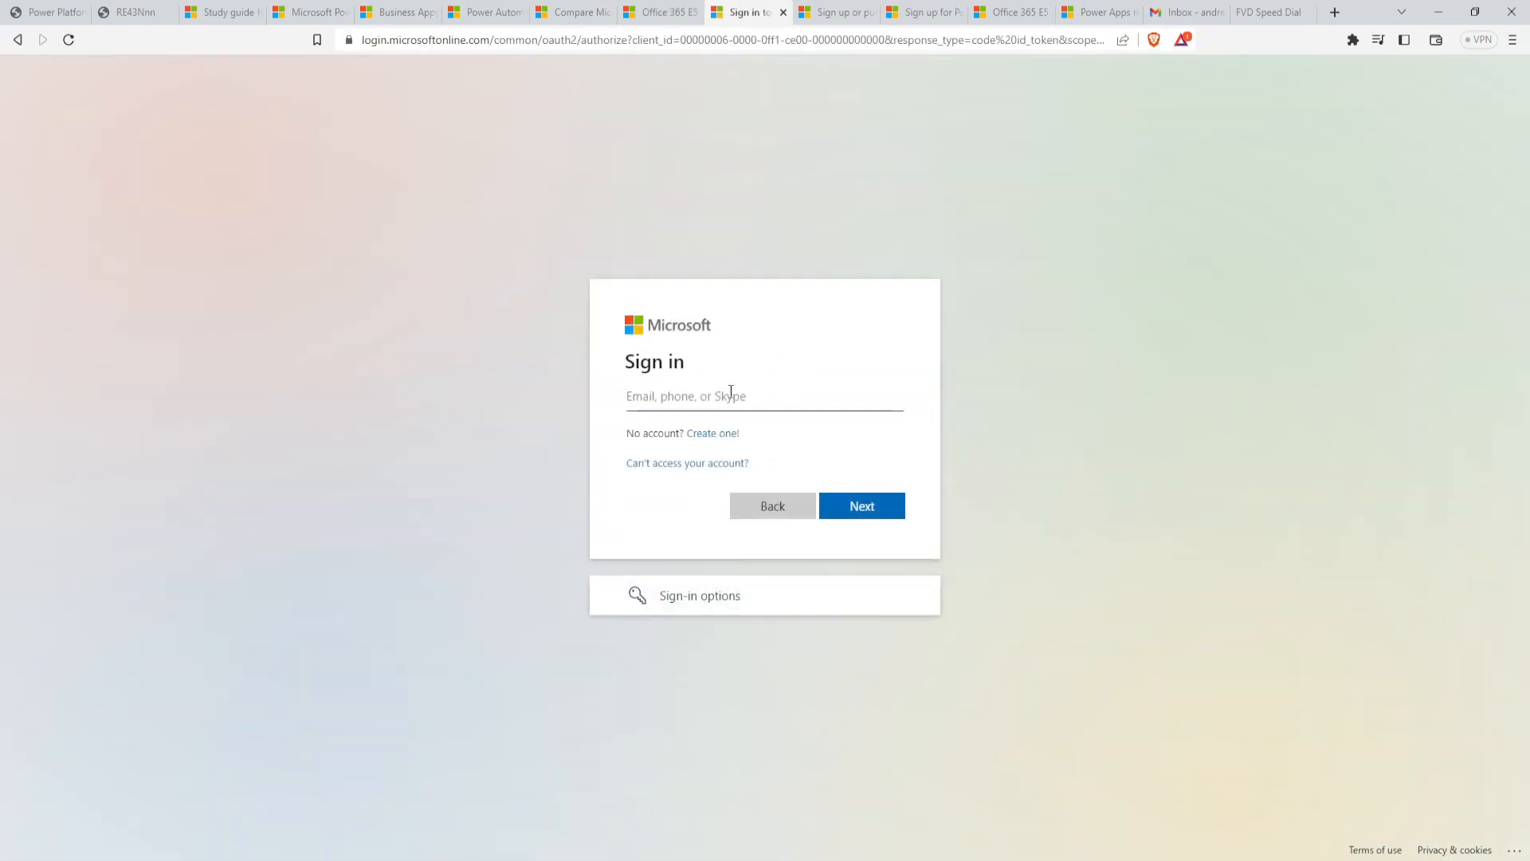
key("ctrl+shift+Tab")
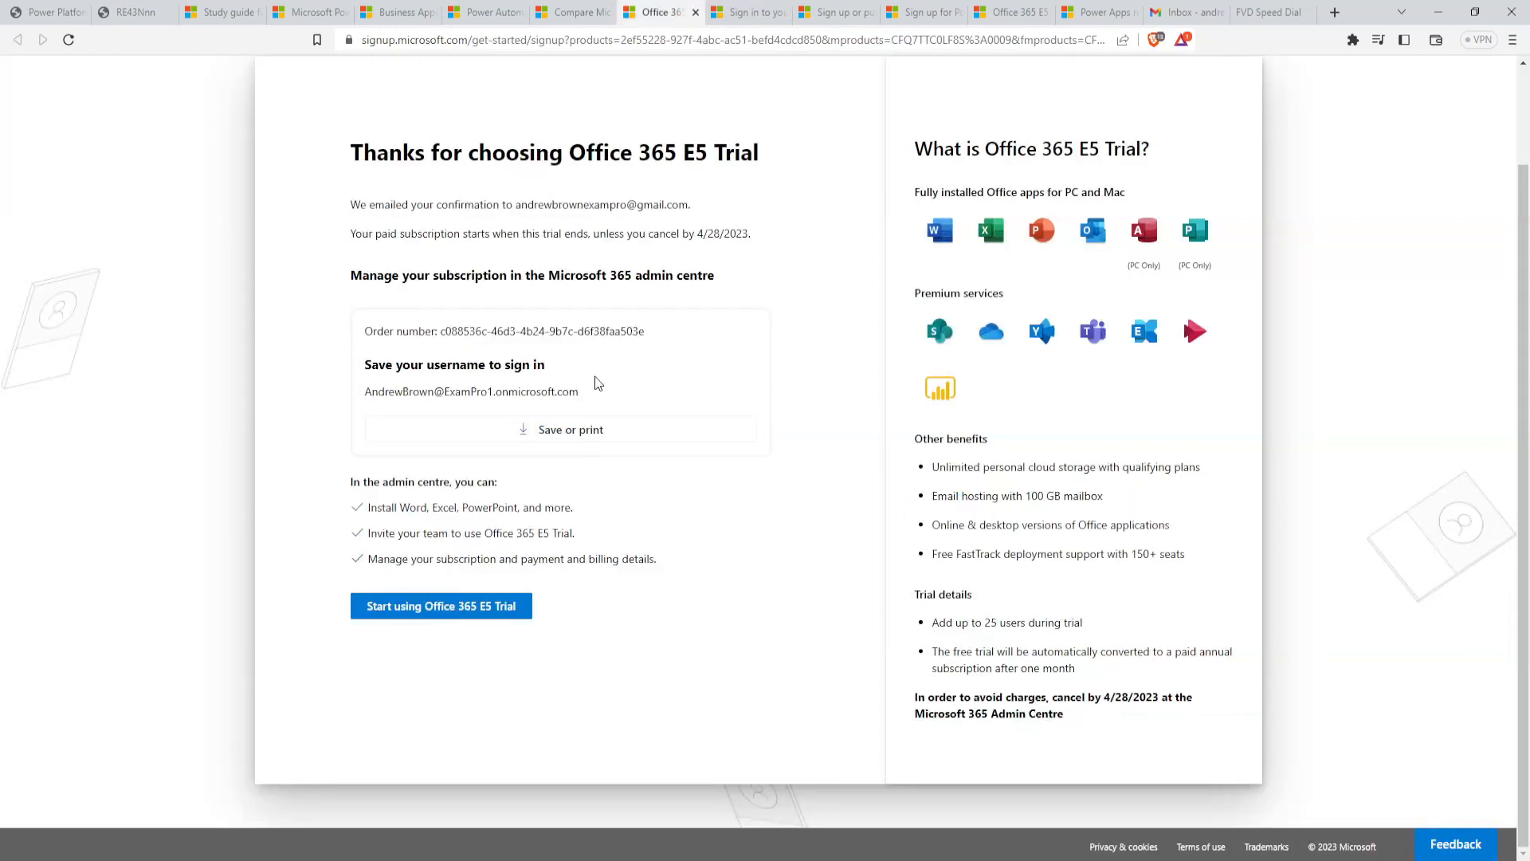
triple_click(475, 390)
key("ctrl+c")
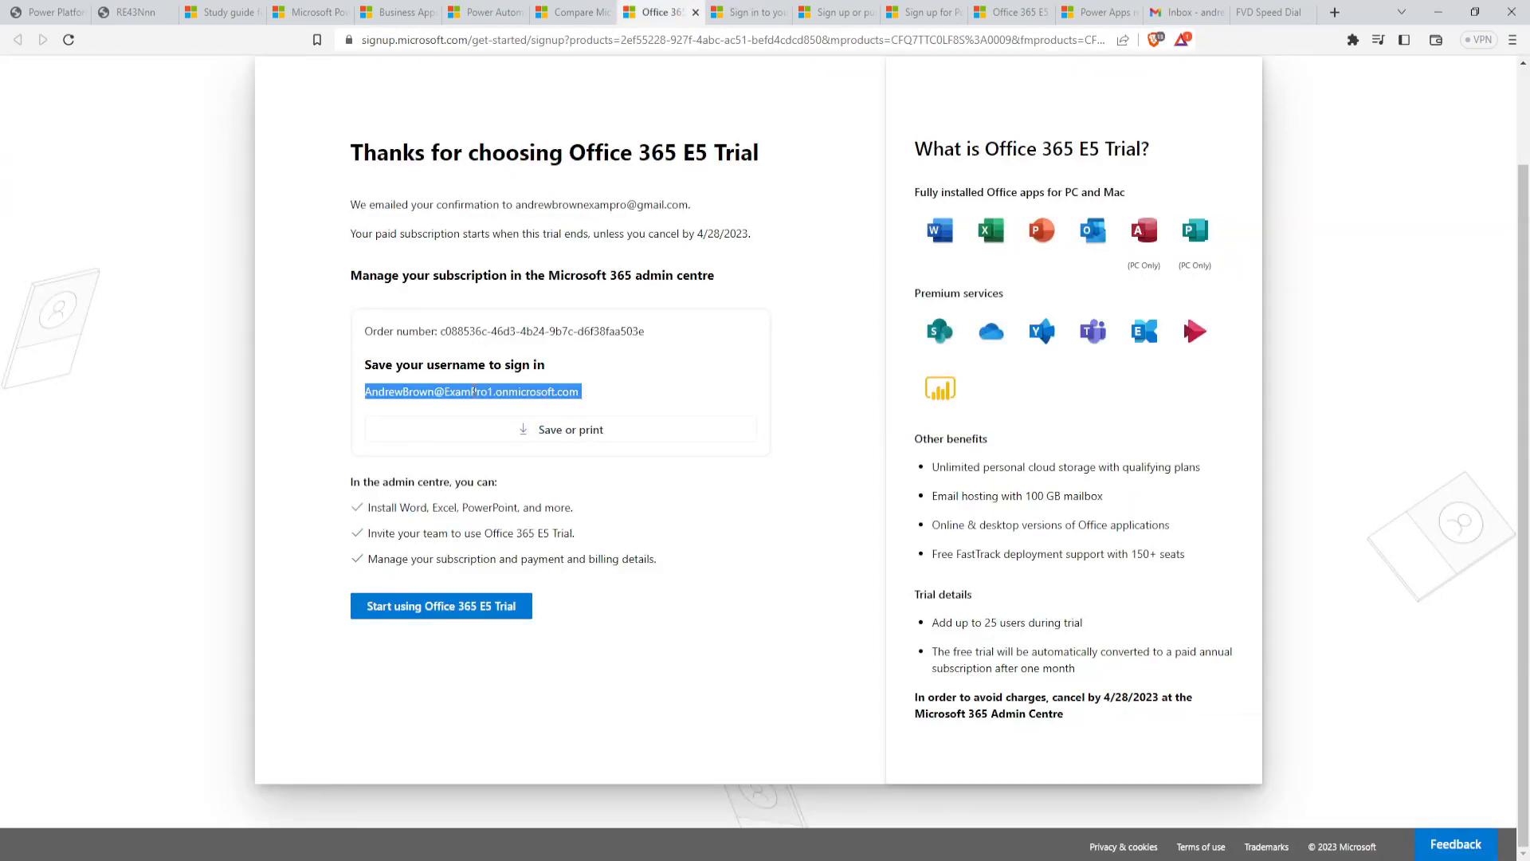
left_click(753, 11)
key("ctrl+v")
left_click(860, 508)
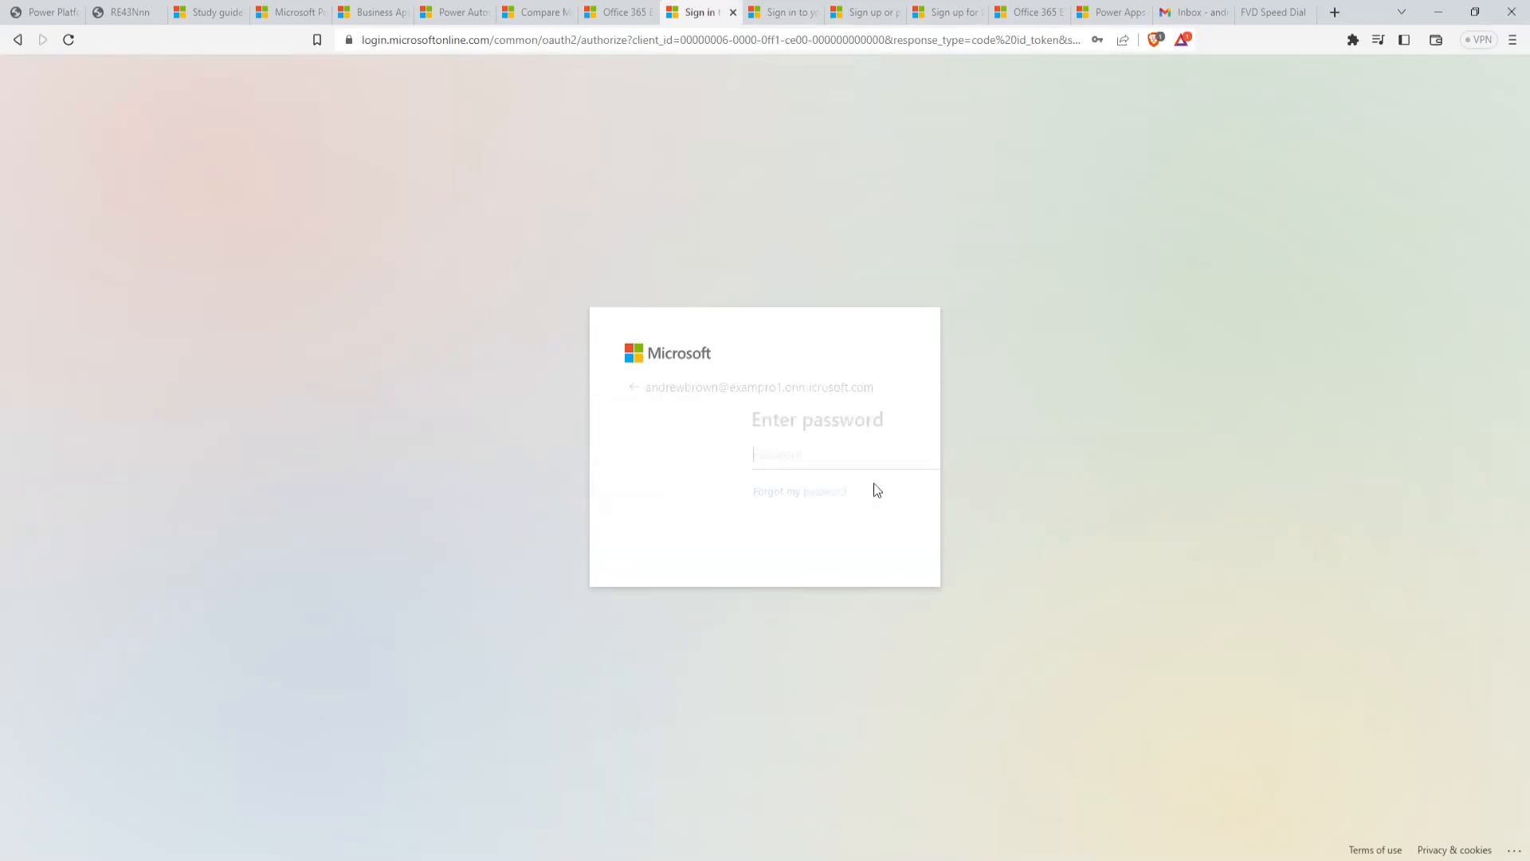
left_click(798, 455)
type("•")
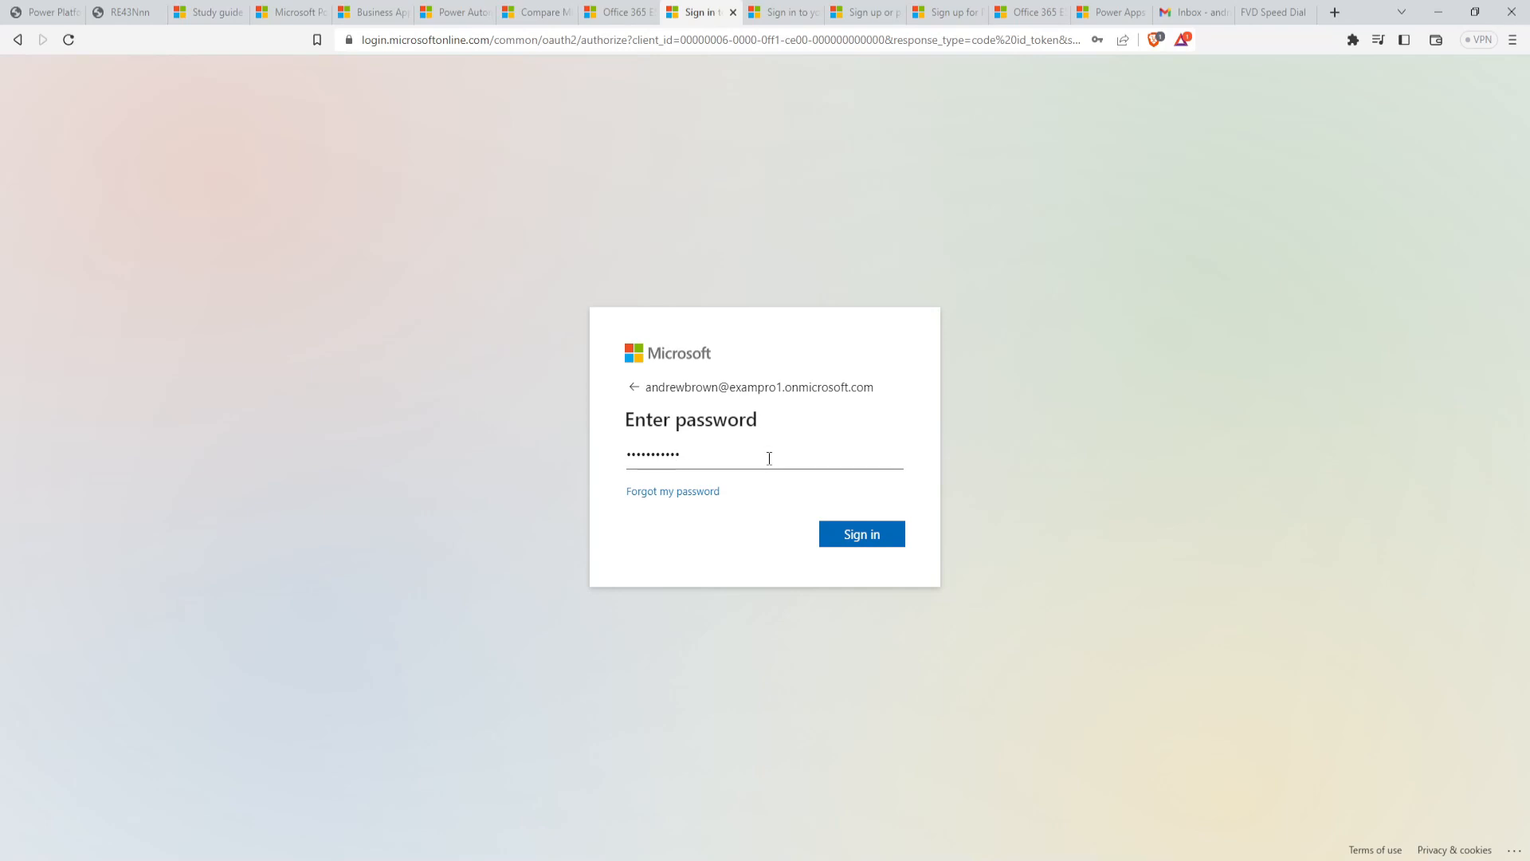
type("••••••••••")
left_click(825, 538)
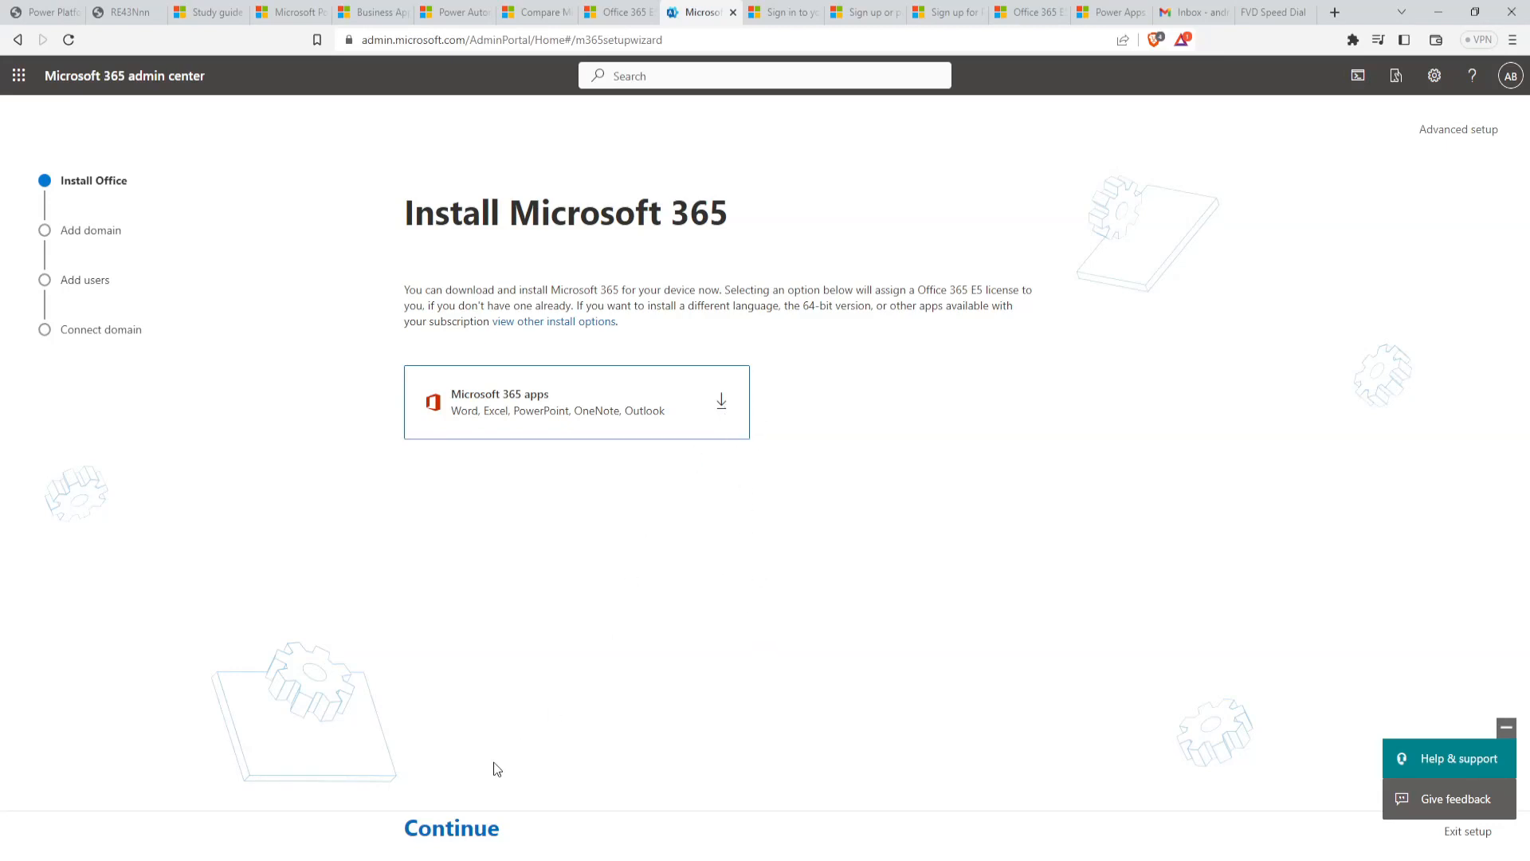
Step: Skip the Office install, keep the default ExamPro1.onmicrosoft.com domain, defer adding users, and open the admin center
left_click(459, 837)
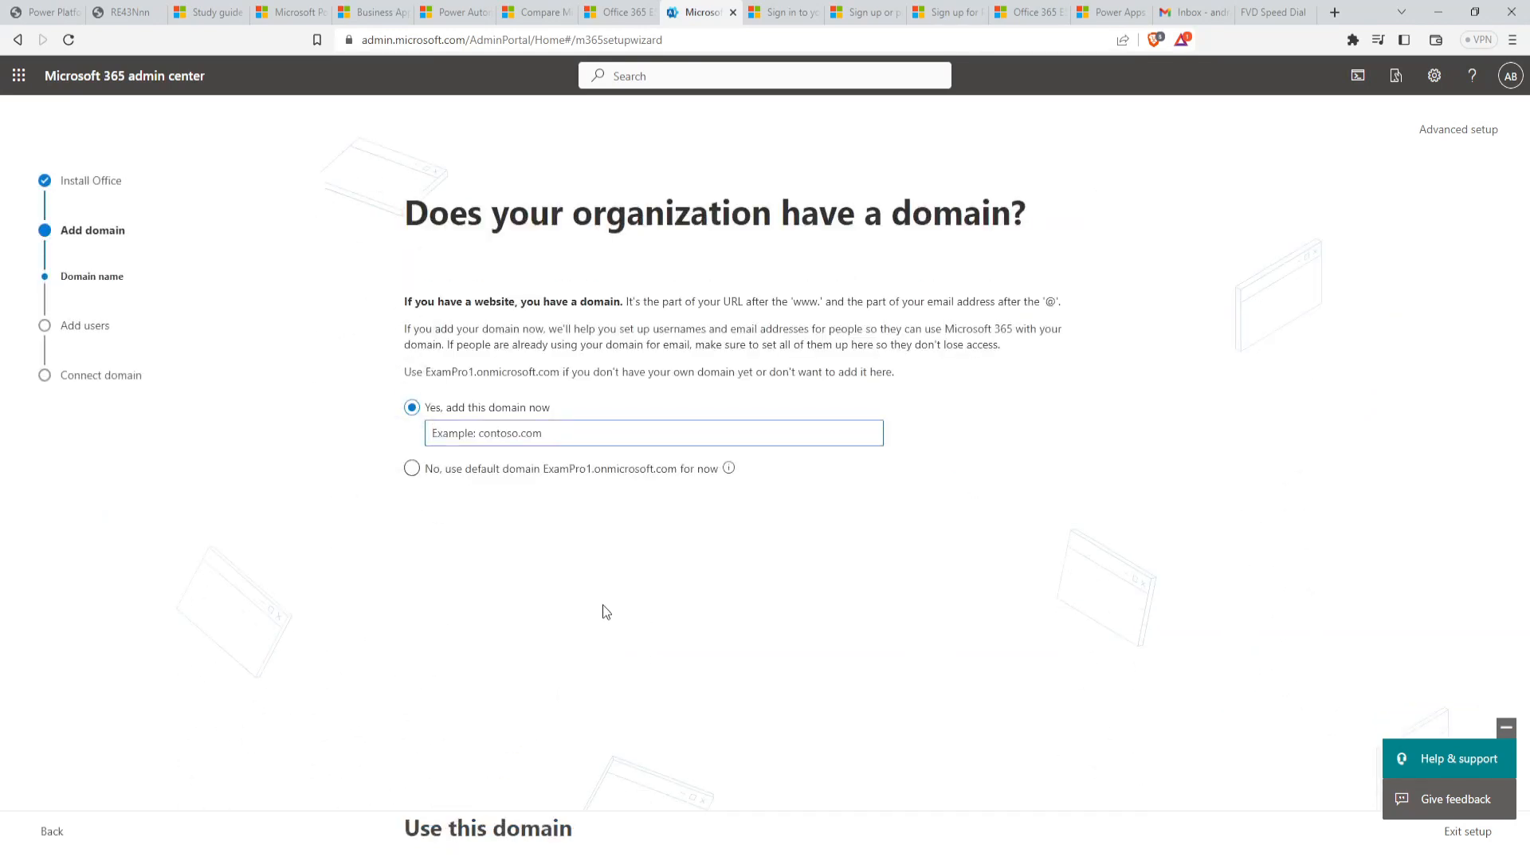
left_click(420, 476)
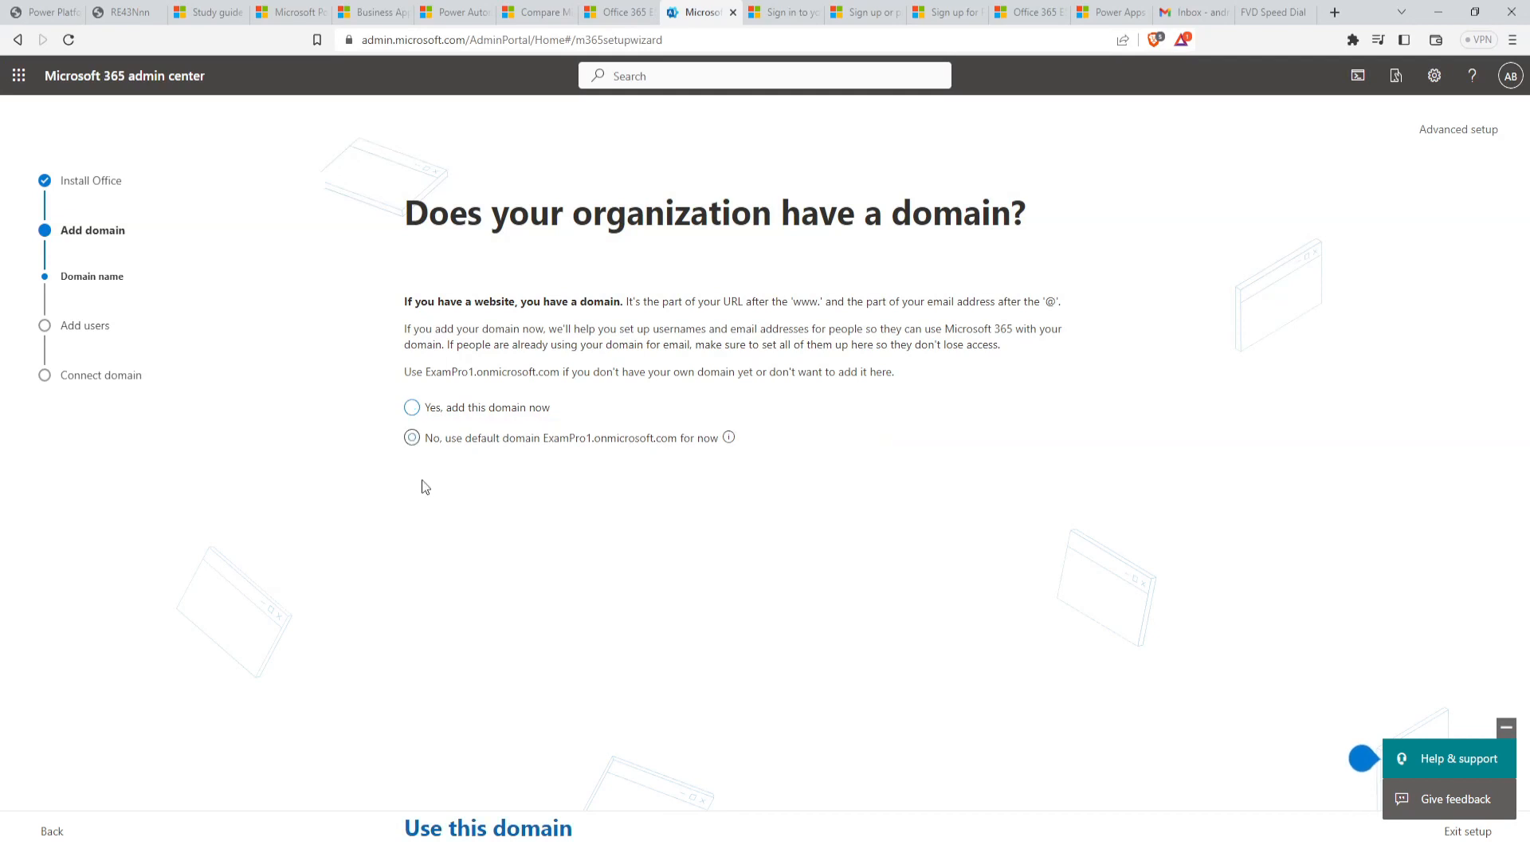
left_click(519, 829)
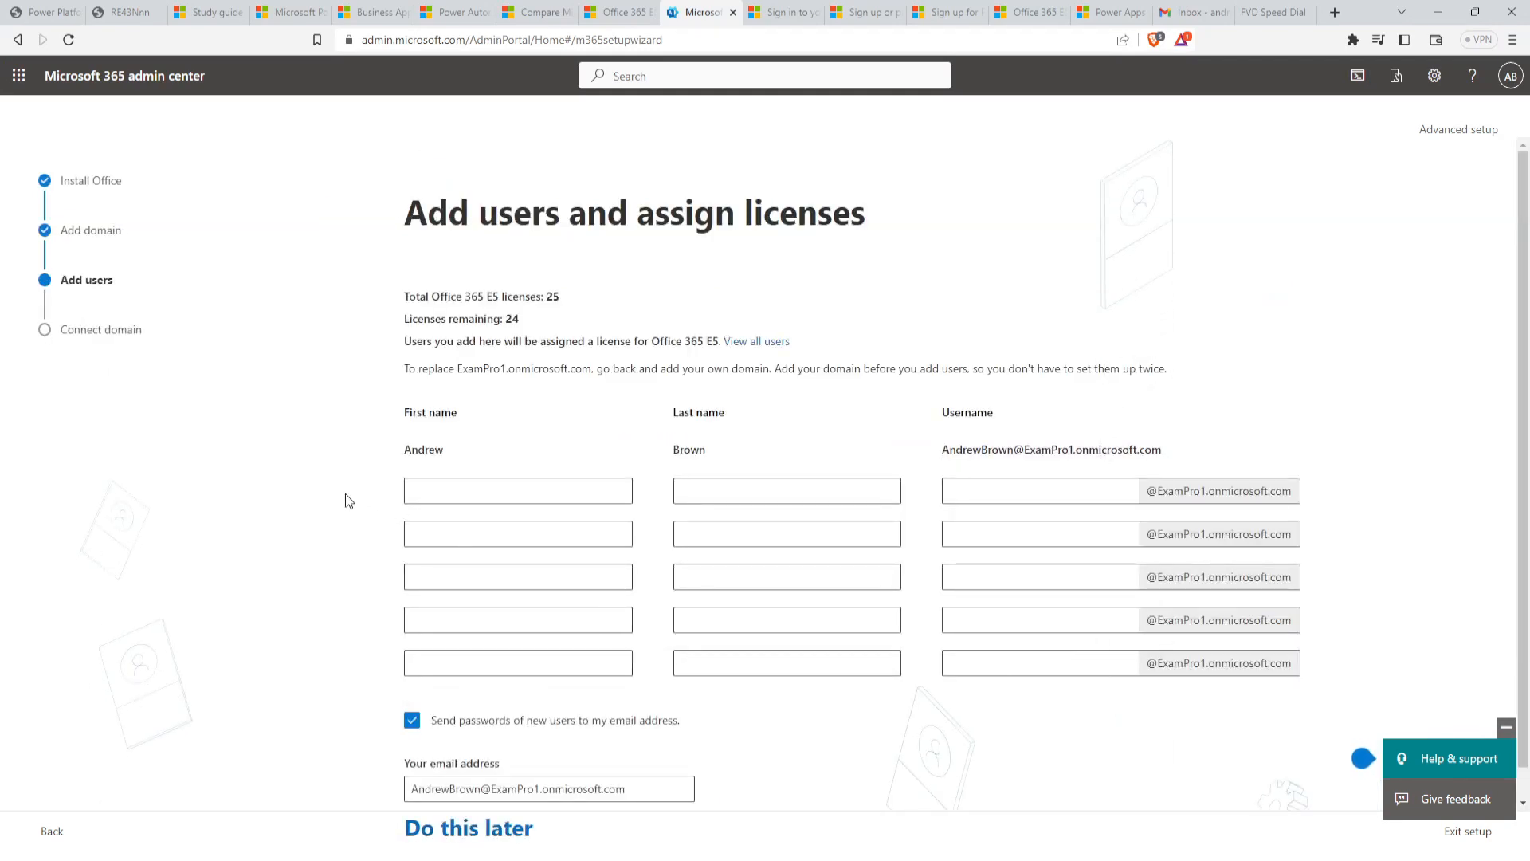
left_click(471, 829)
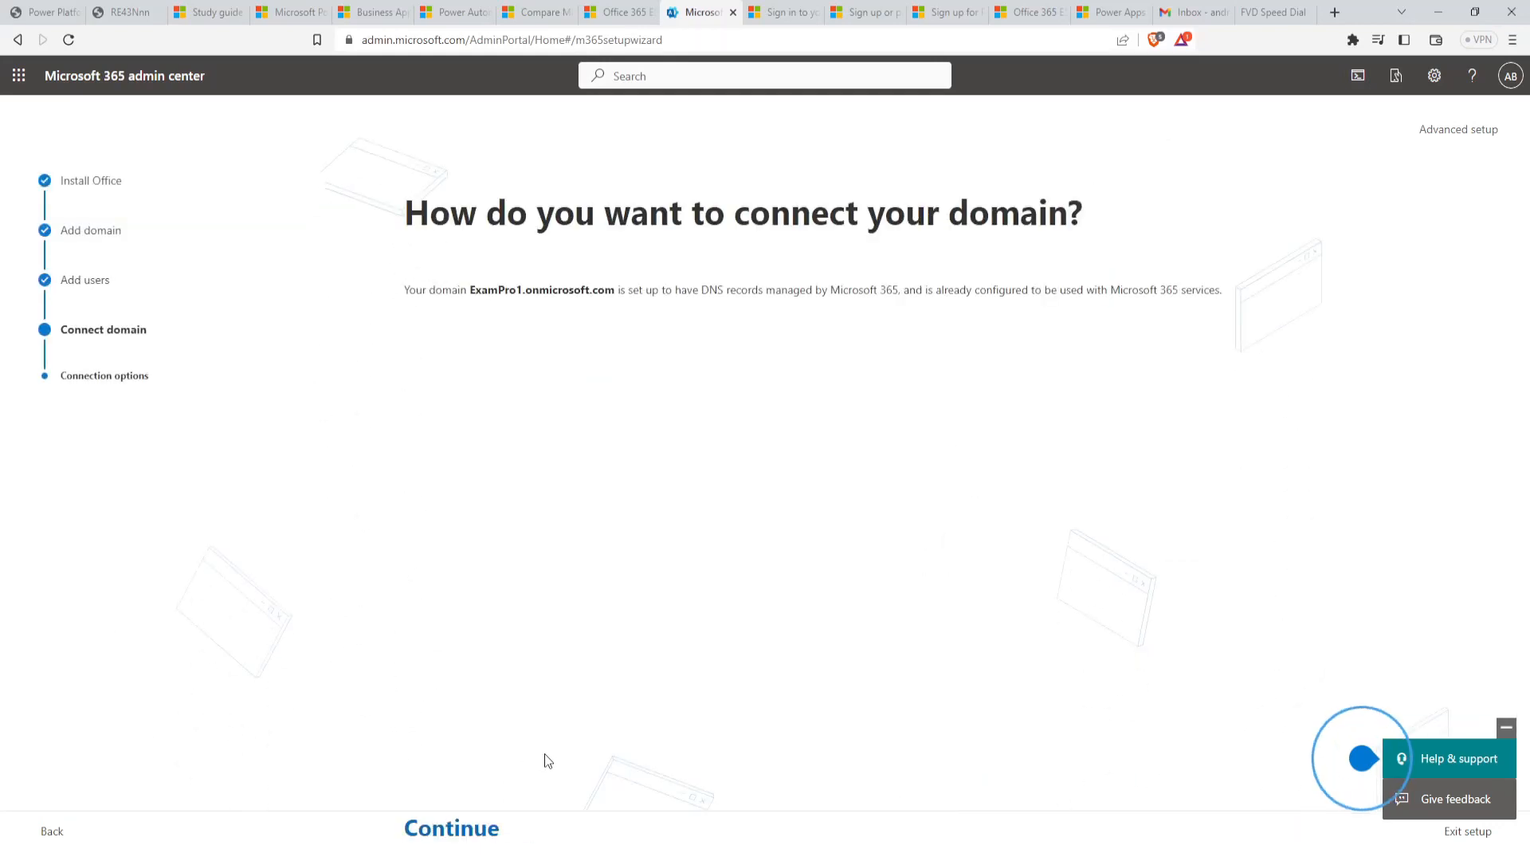
left_click(464, 836)
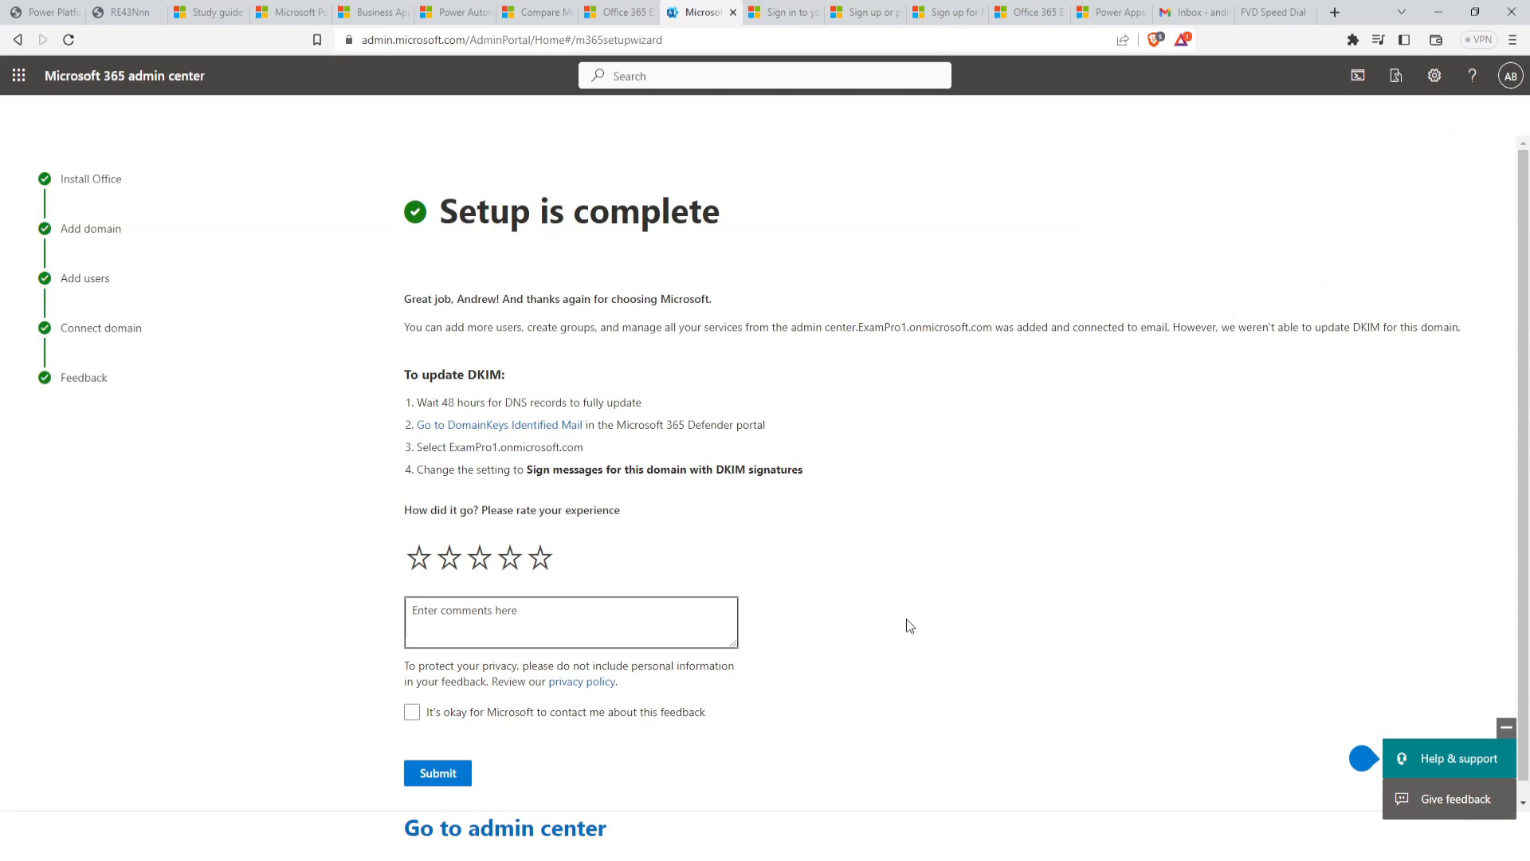
scroll(897, 620, "down", 1)
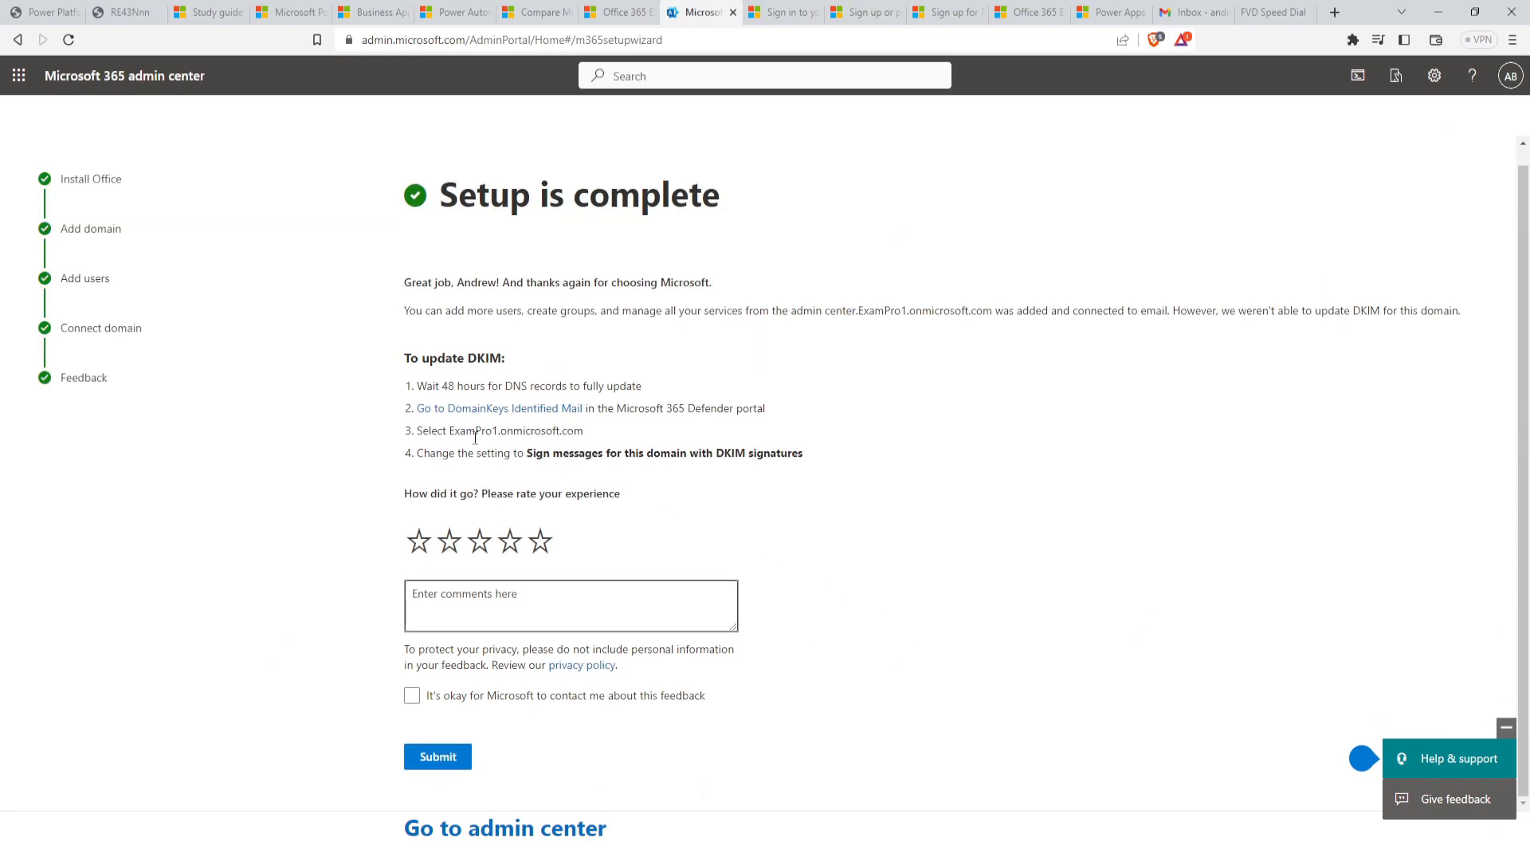
left_click(528, 833)
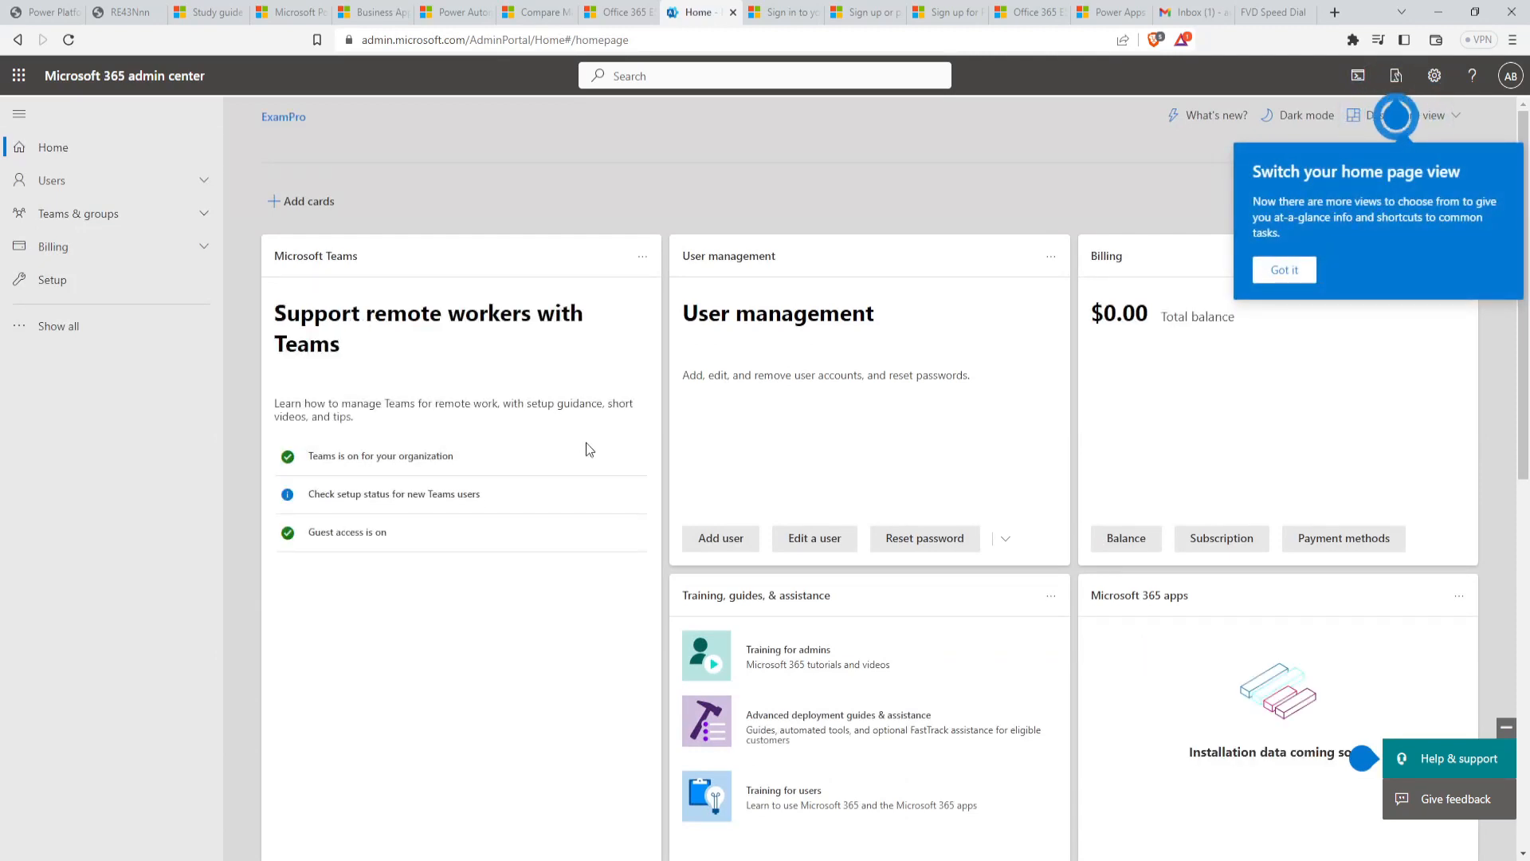
Step: Scroll through the ExamPro home dashboard cards: Teams, guest access and the $0.00 billing balance
scroll(579, 600, "down", 4)
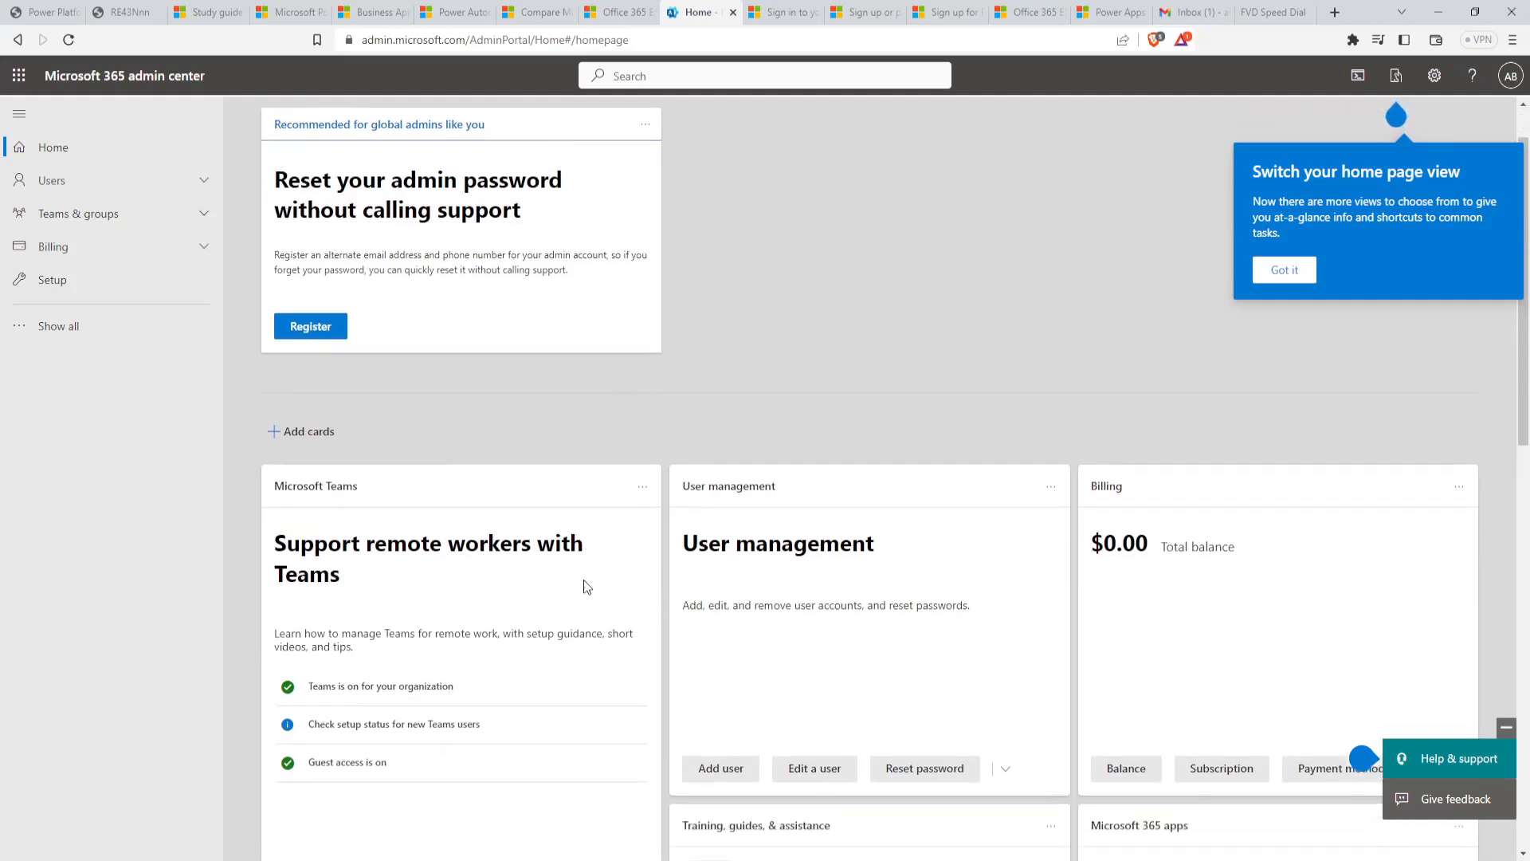
scroll(594, 552, "down", 2)
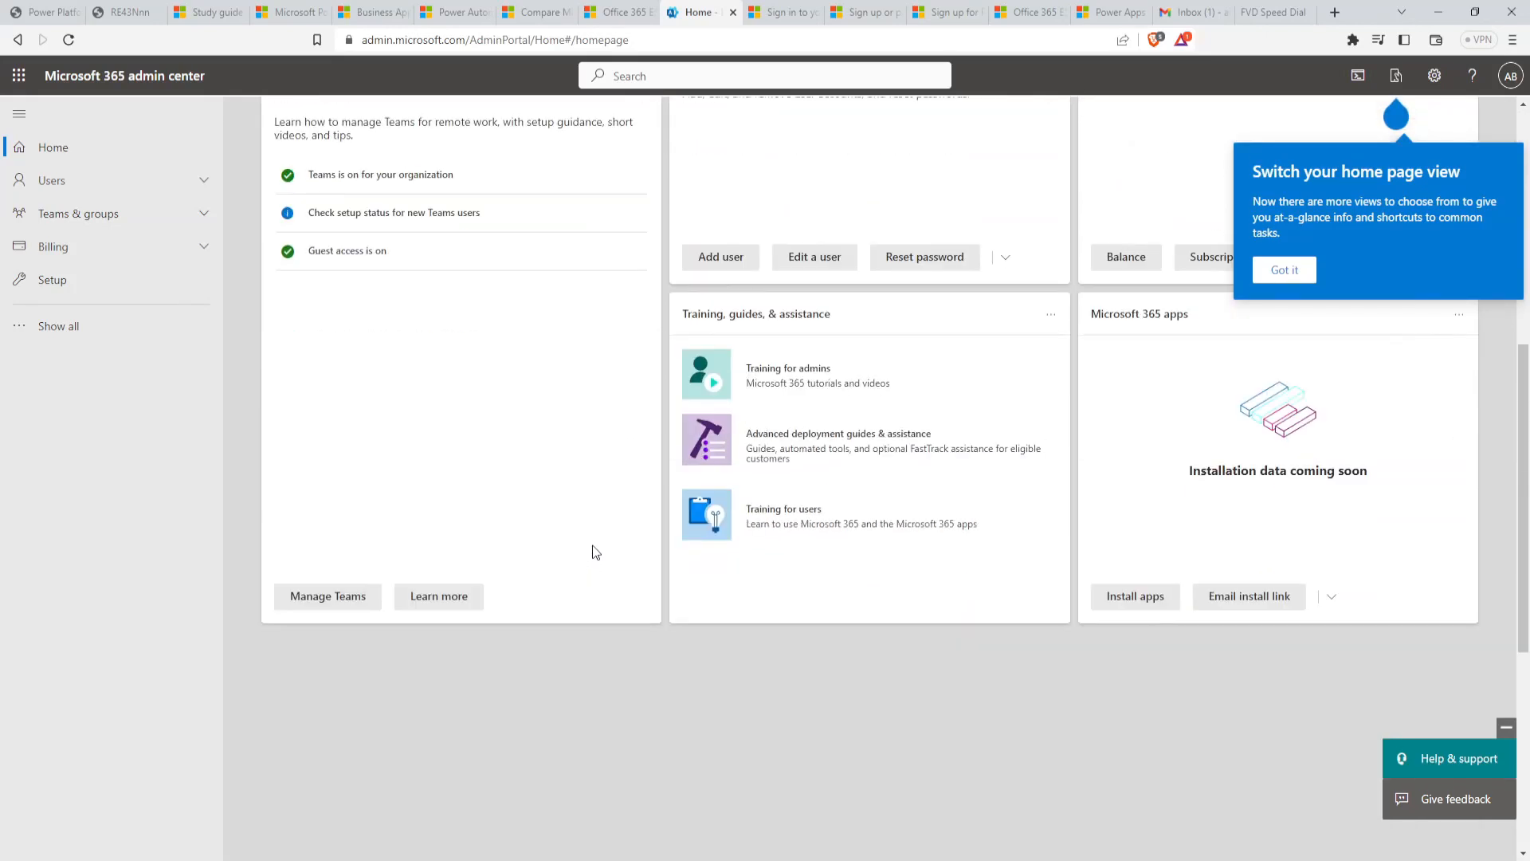
scroll(598, 574, "up", 2)
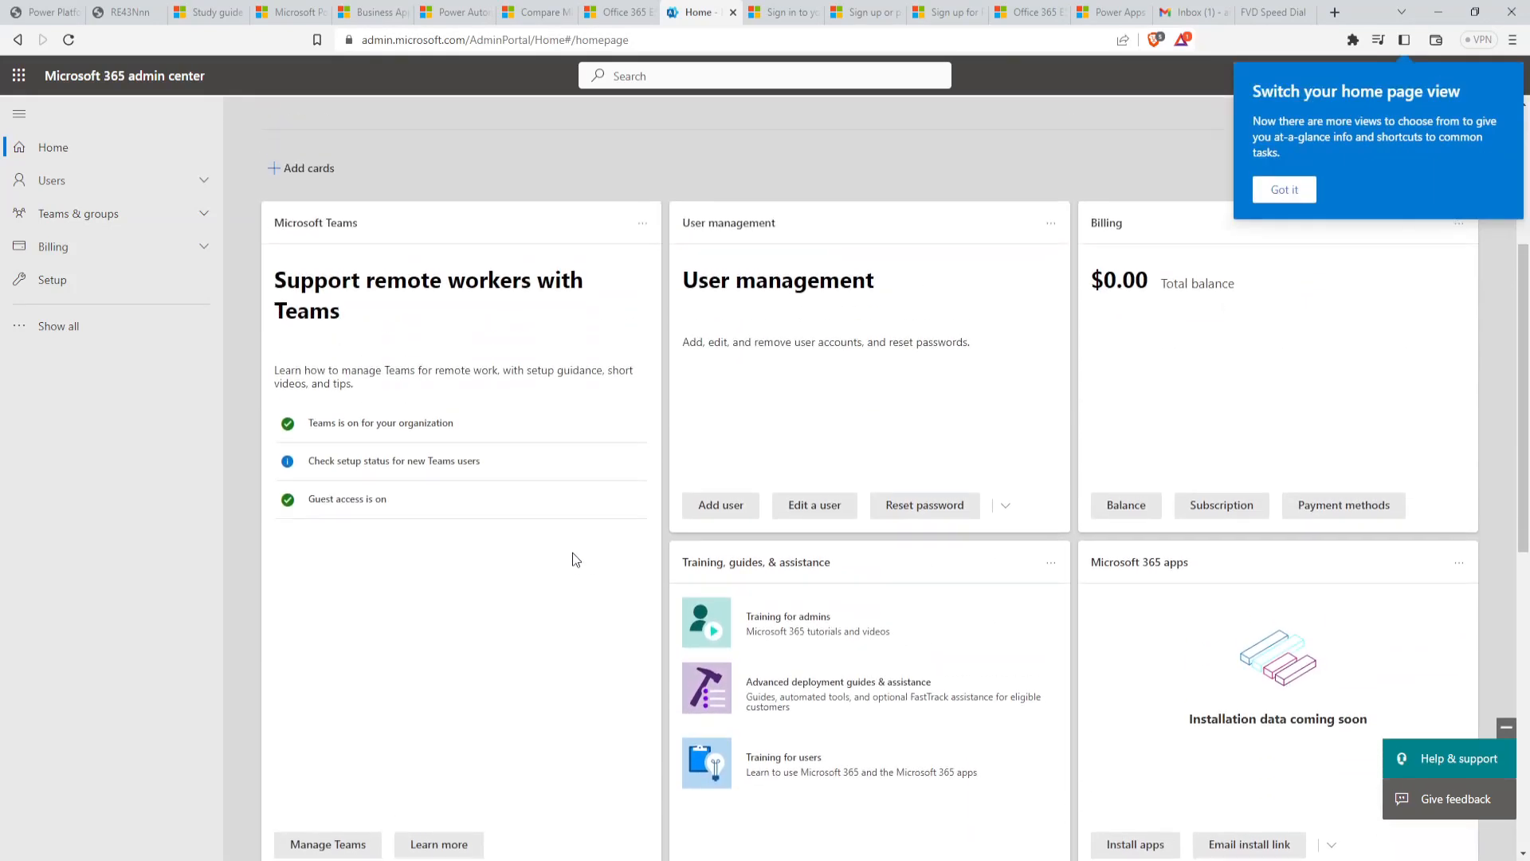
scroll(578, 551, "down", 1)
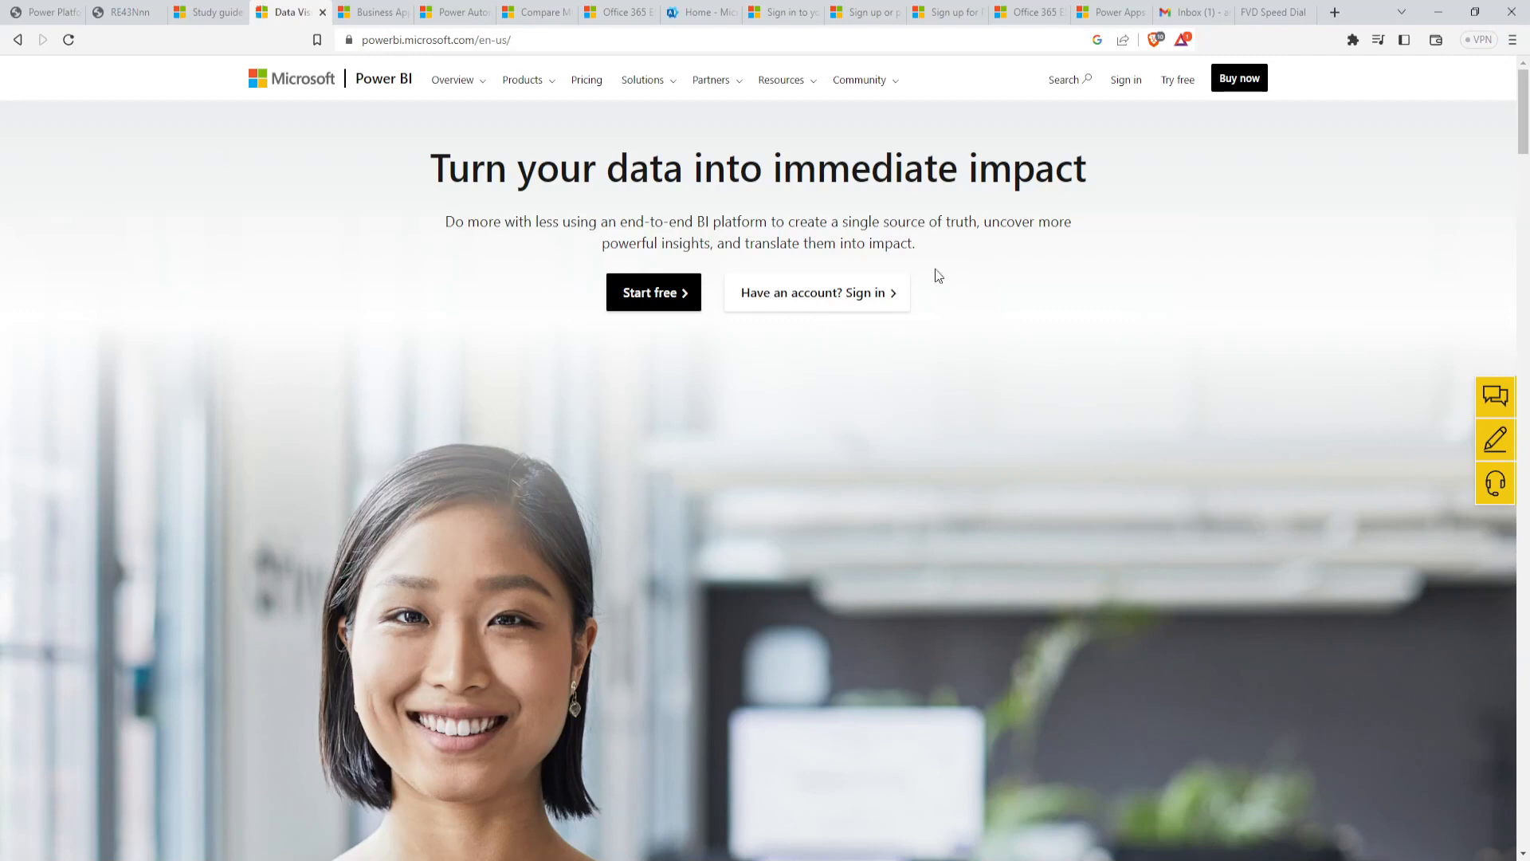
Step: Sign into Power BI with the pasted trial tenant username, then dismiss the navigation tip and feedback prompt
left_click(824, 294)
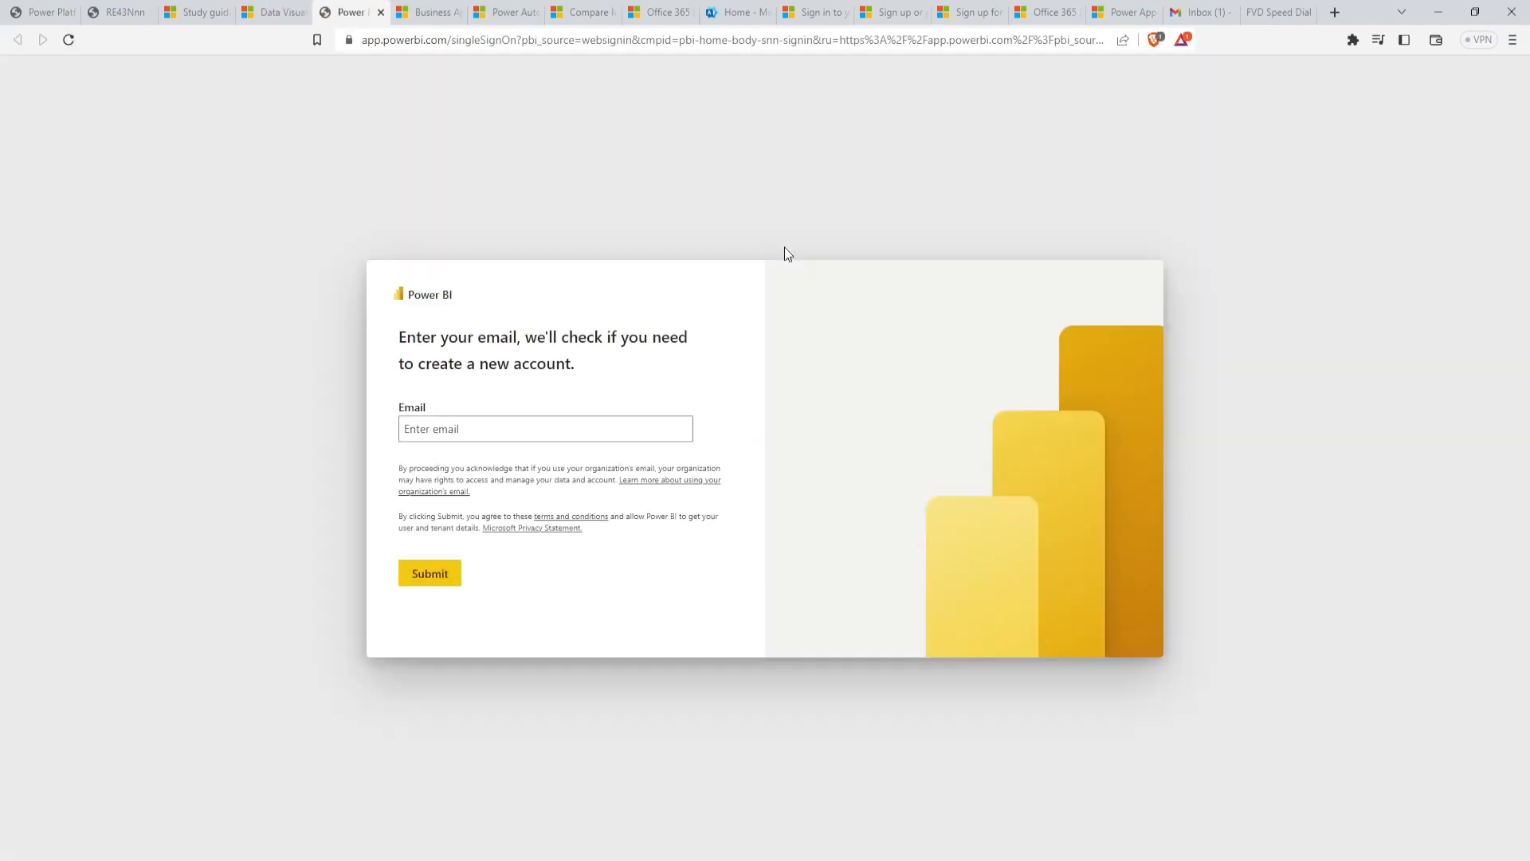
left_click(657, 20)
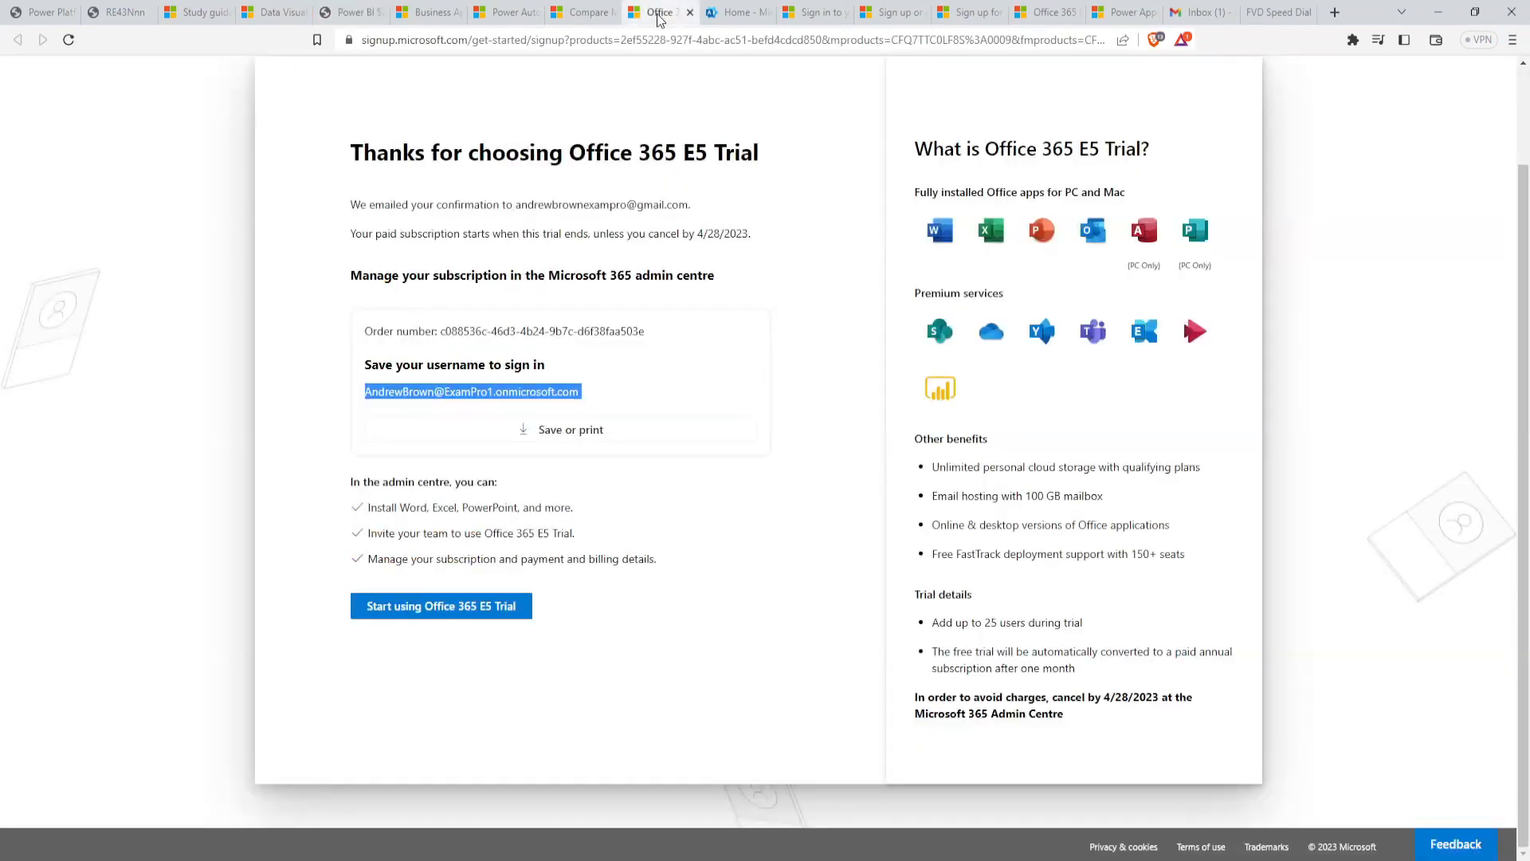
left_click(350, 13)
left_click(548, 428)
key("ctrl+v")
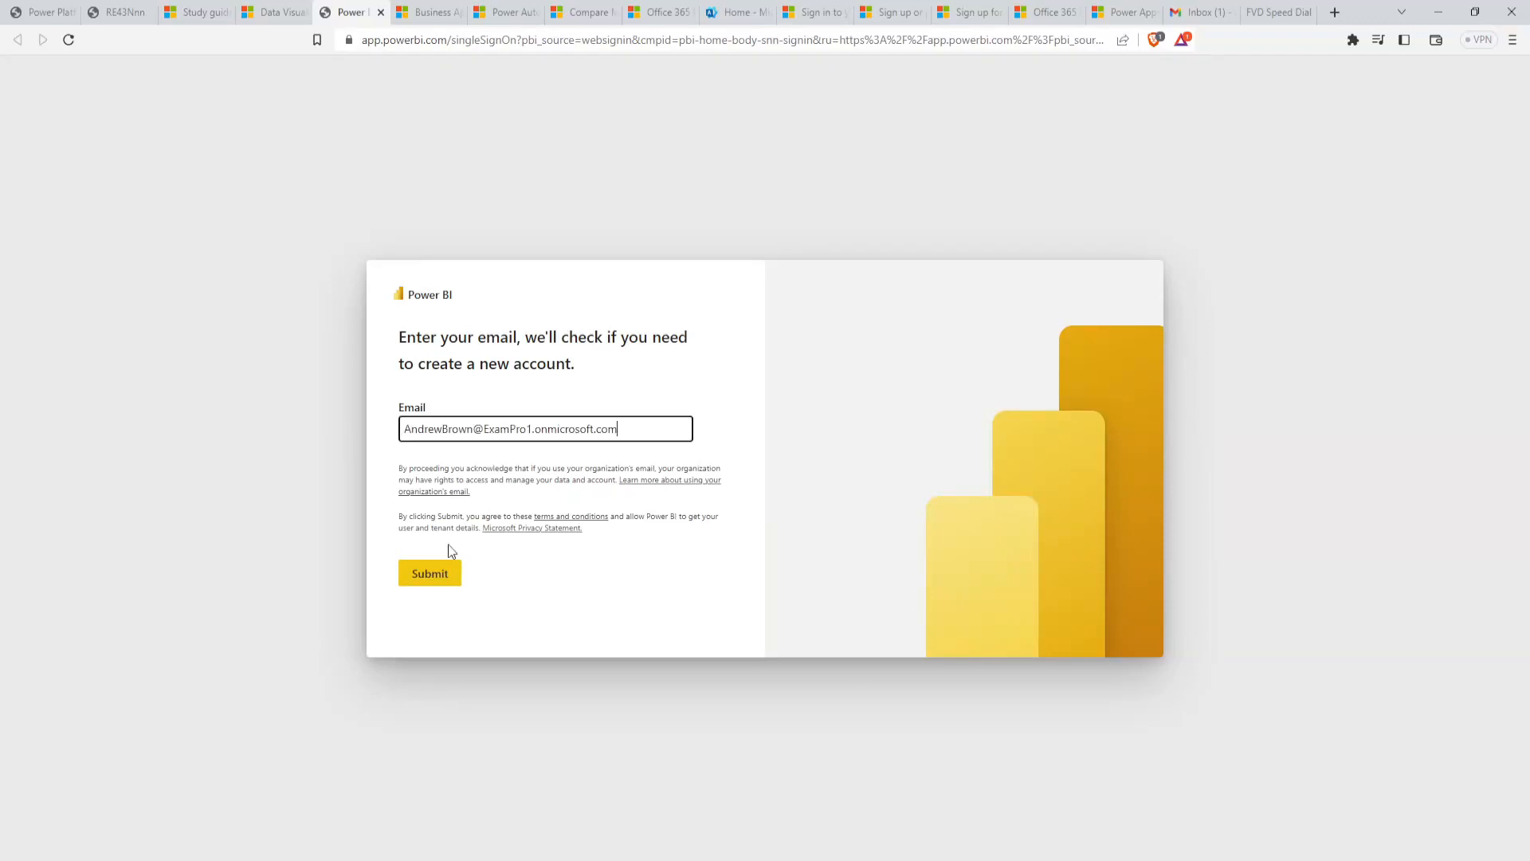
left_click(431, 573)
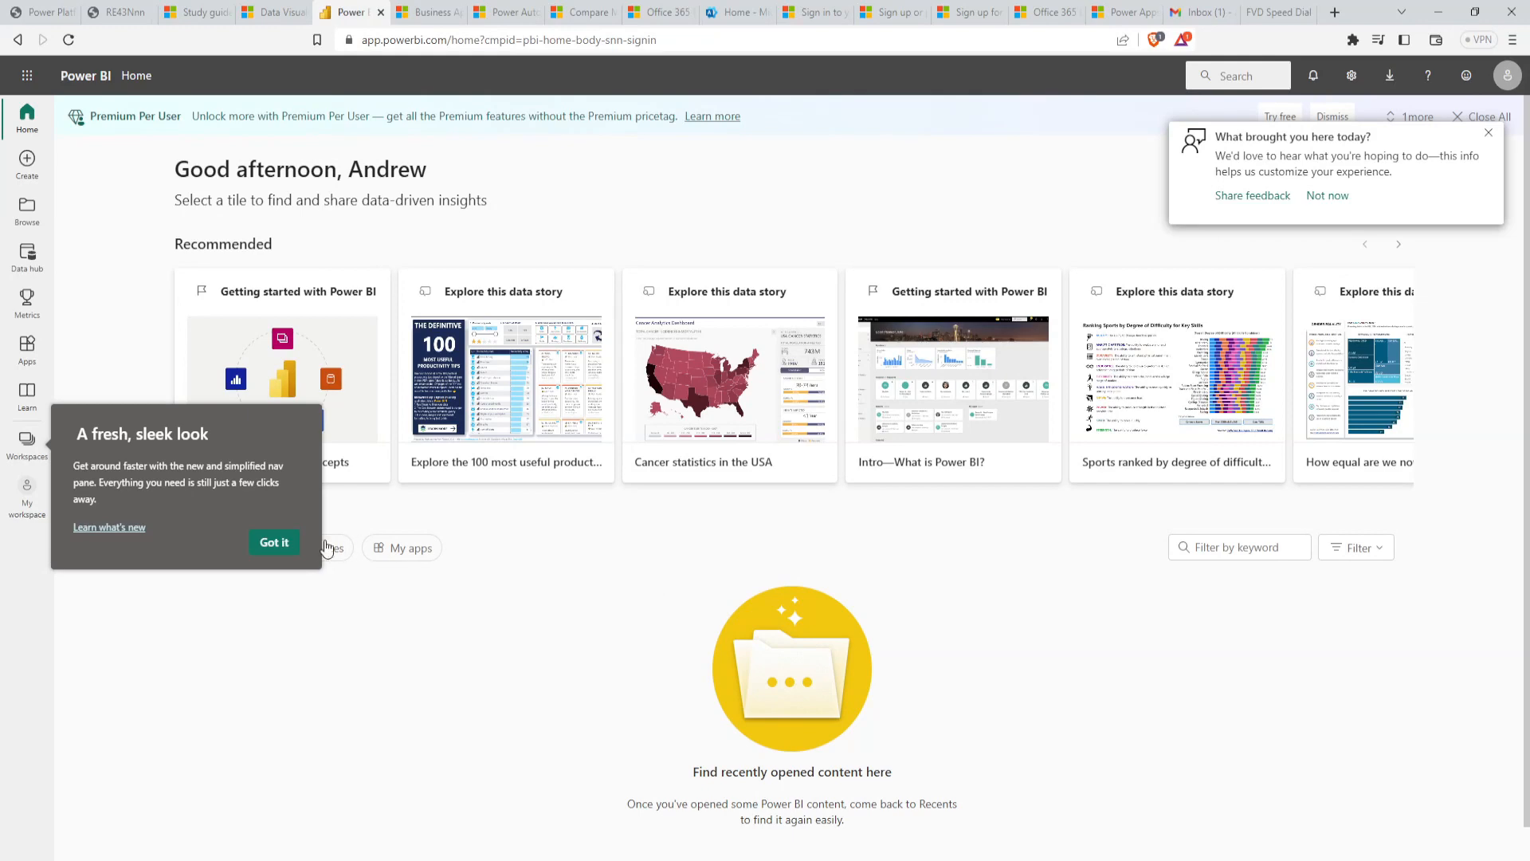
left_click(275, 542)
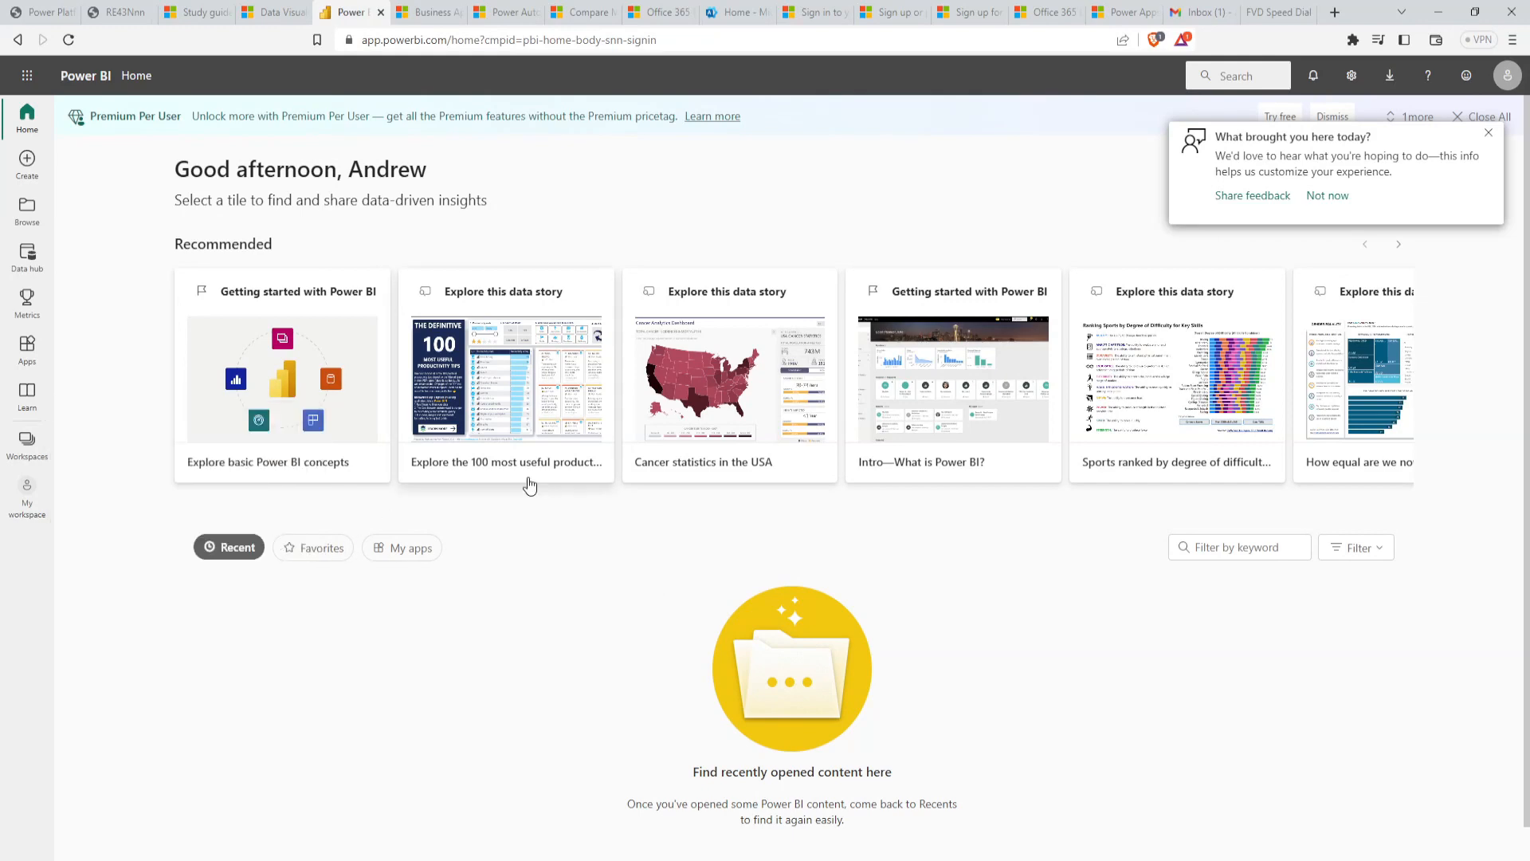
left_click(1489, 135)
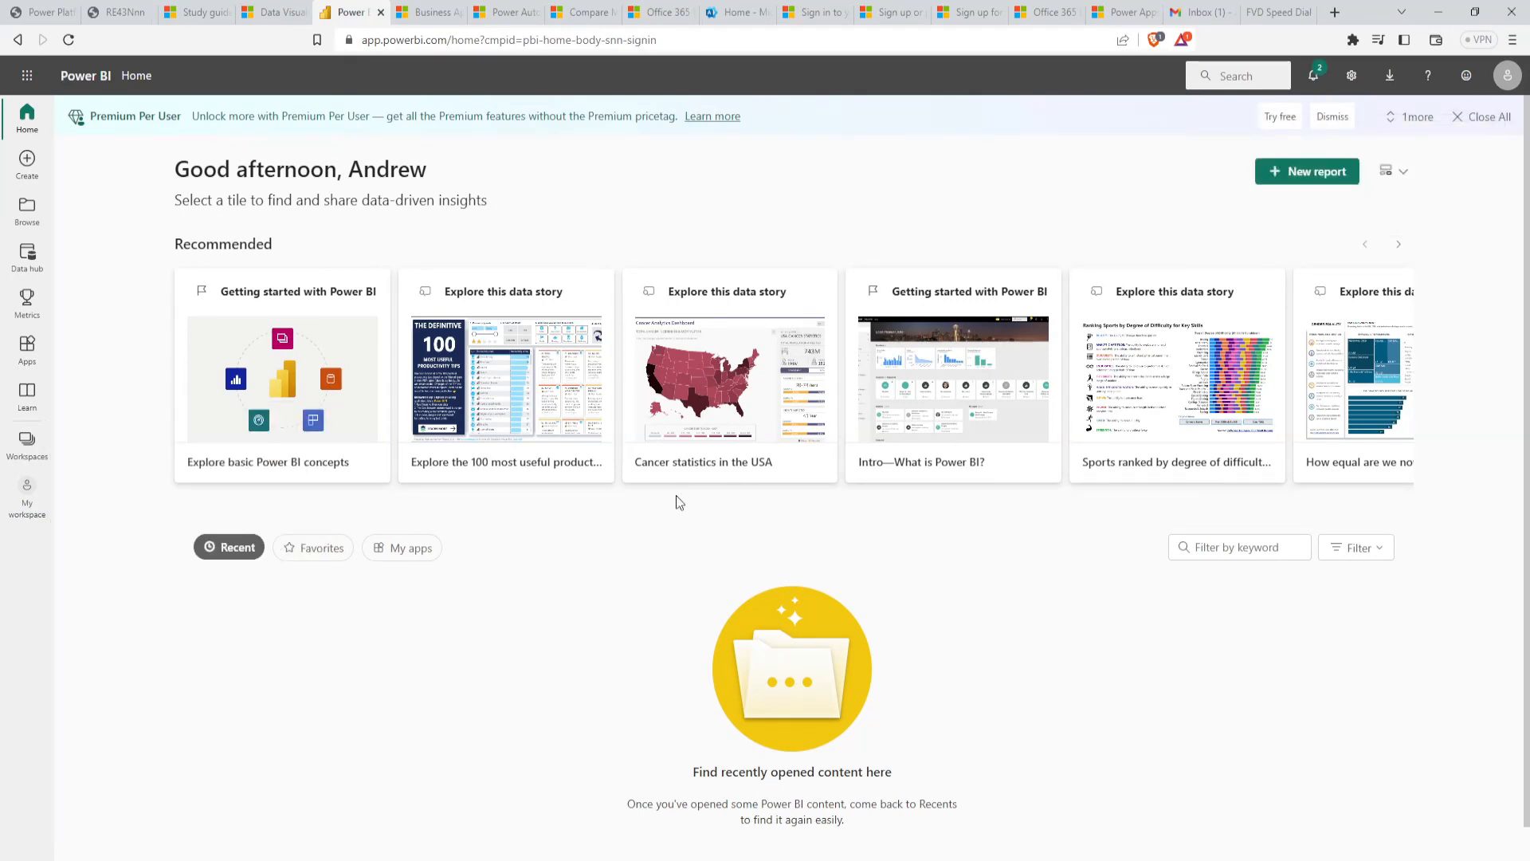